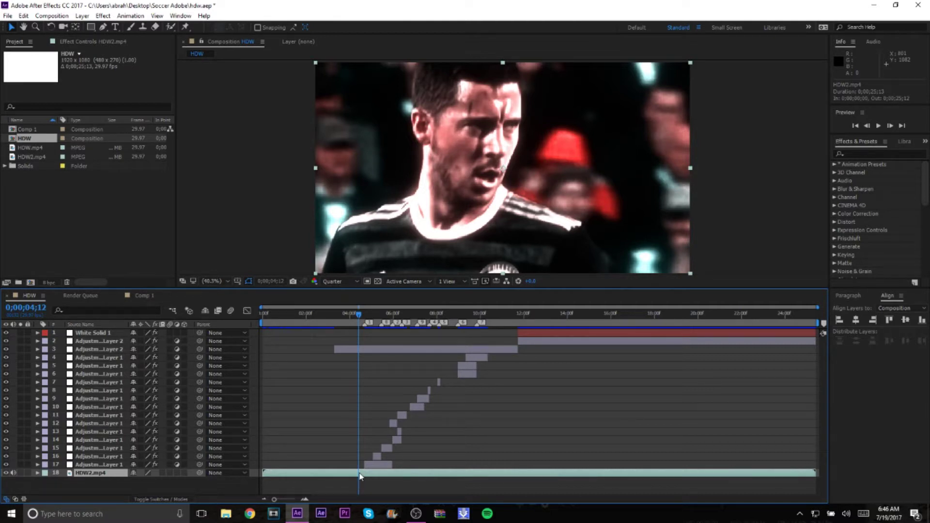
- Copy the HDW2.mp4 layer from the HDW composition and paste it into Comp 1
key("ctrl+c")
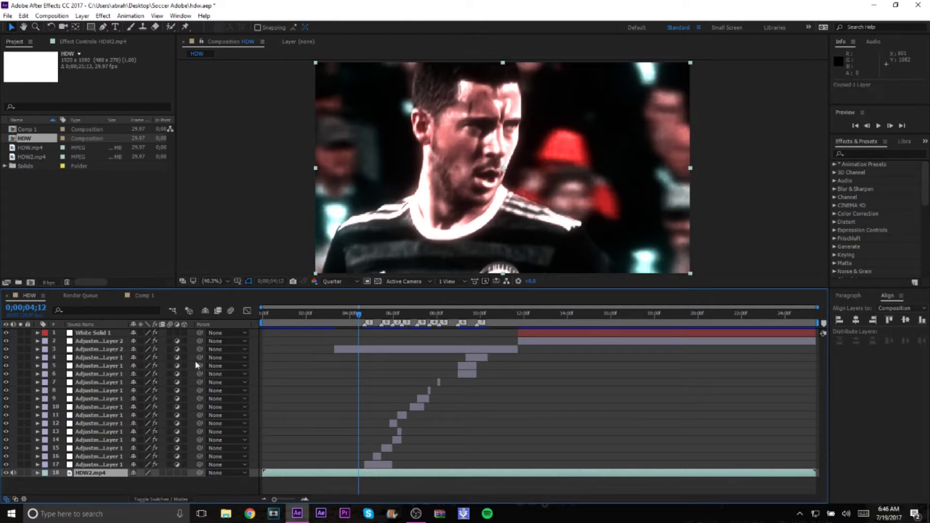
left_click(154, 299)
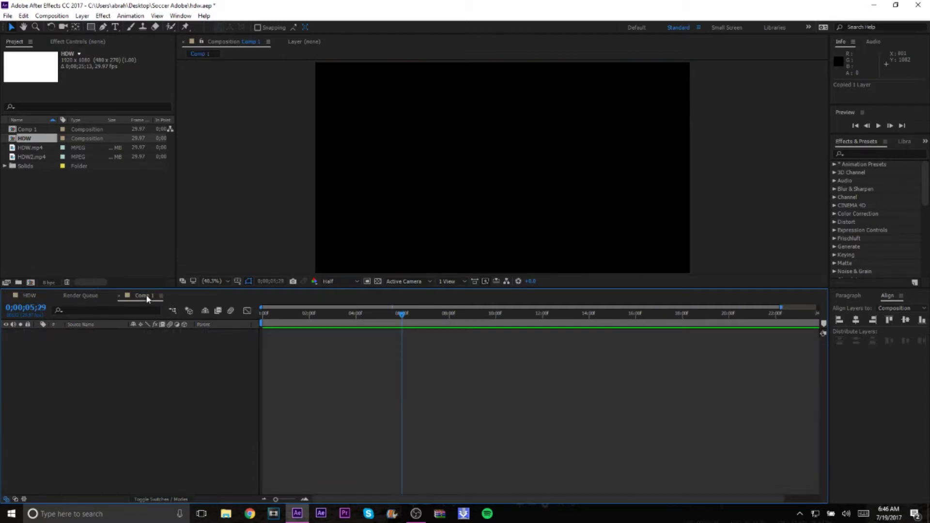
key("ctrl+v")
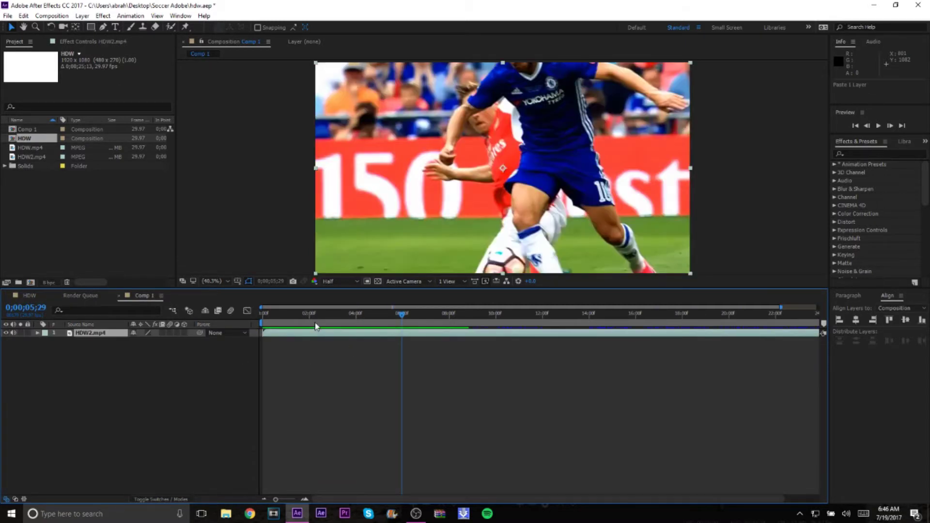
- Place the current time on the first frame of the second clip at 0;00;05;29 in Comp 1
mouse_move(402, 316)
left_mouse_down()
mouse_move(366, 324)
mouse_move(443, 331)
mouse_move(306, 339)
mouse_move(401, 325)
left_mouse_up()
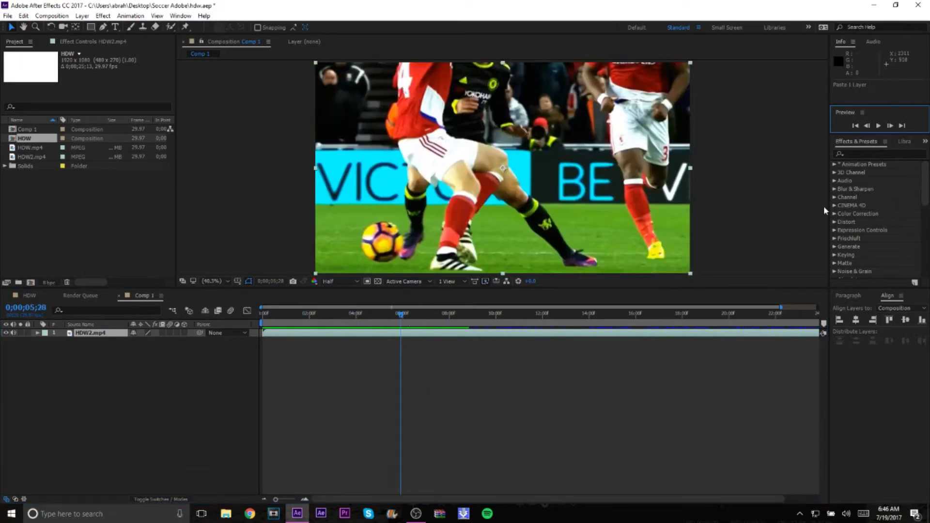
left_click(867, 125)
left_click(891, 126)
left_click(891, 126)
left_click(404, 337)
key("equal")
key("equal")
key("equal")
mouse_move(397, 316)
left_mouse_down()
mouse_move(382, 314)
mouse_move(399, 321)
left_mouse_up()
key("minus")
key("equal")
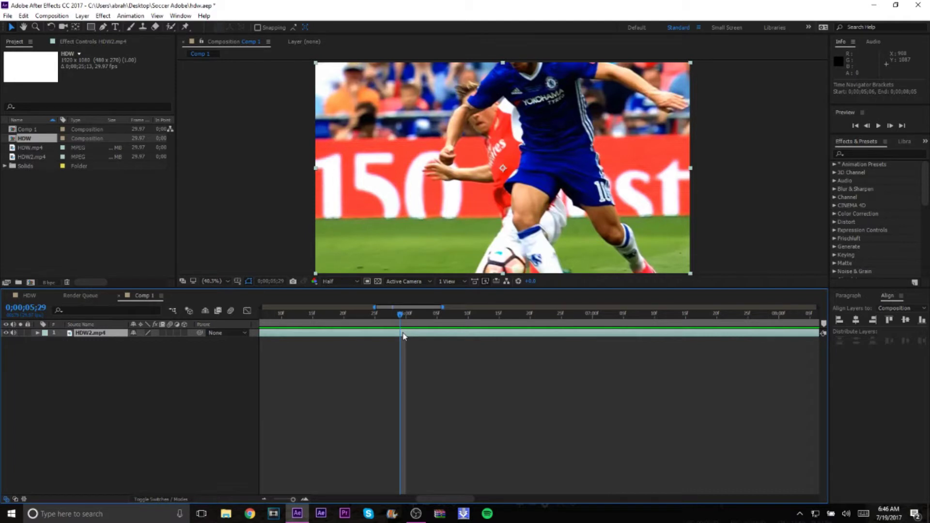
- Try splitting the HDW2.mp4 layer at 0;00;05;29, including cutting the second part and pasting it back
key("ctrl+shift+d")
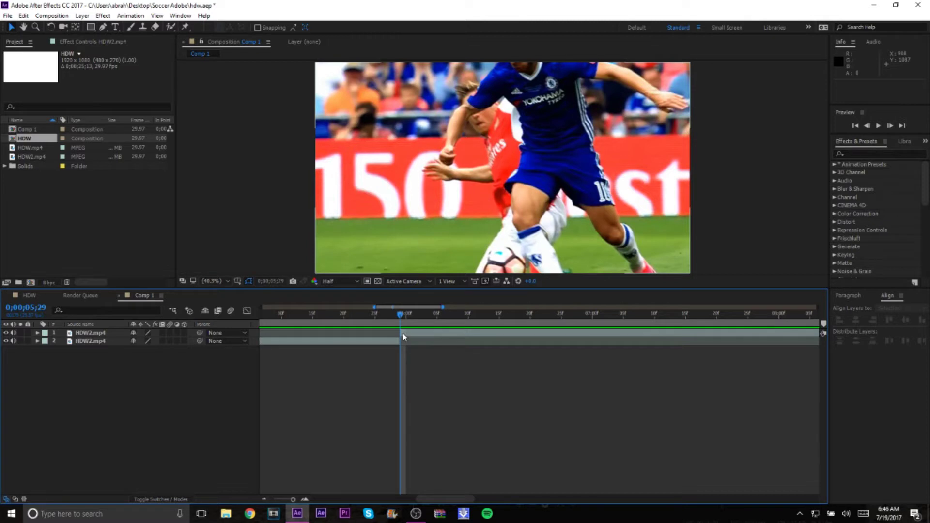
left_click(404, 333)
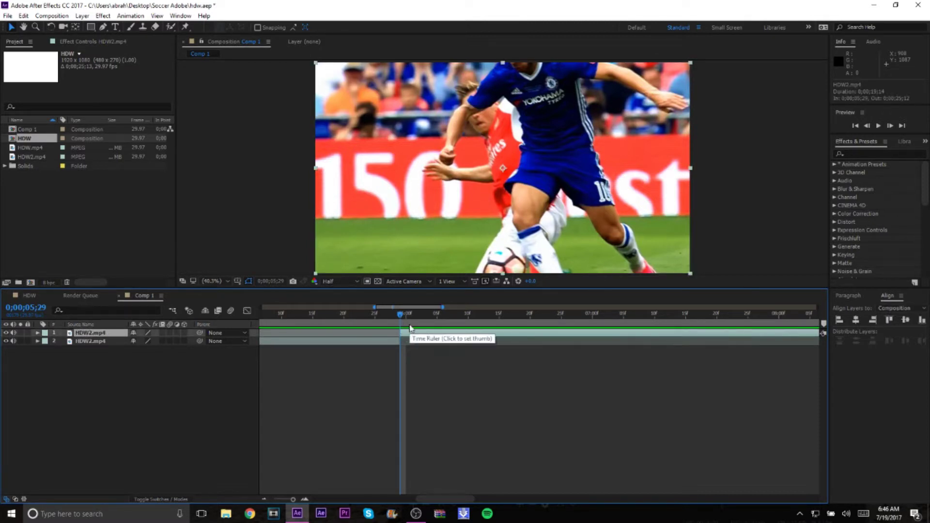
key("ctrl+z")
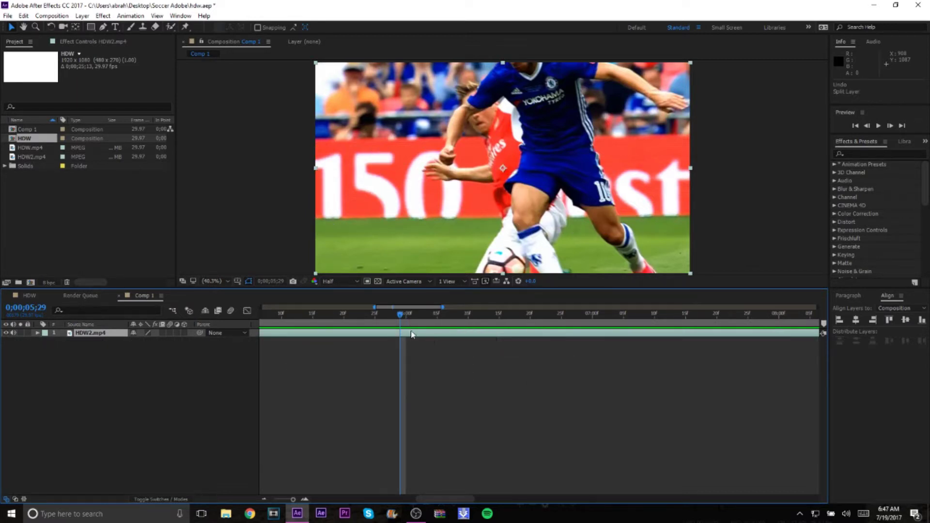
key("ctrl+shift+d")
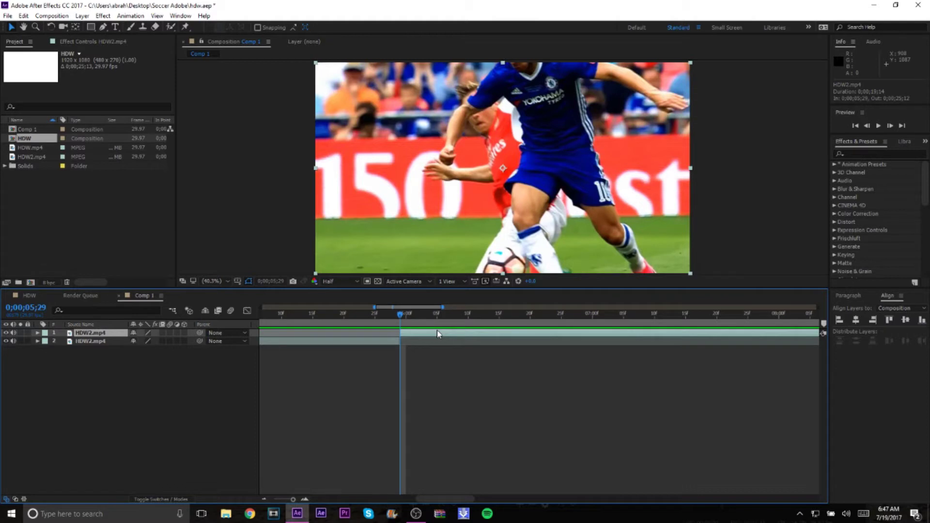
key("ctrl+x")
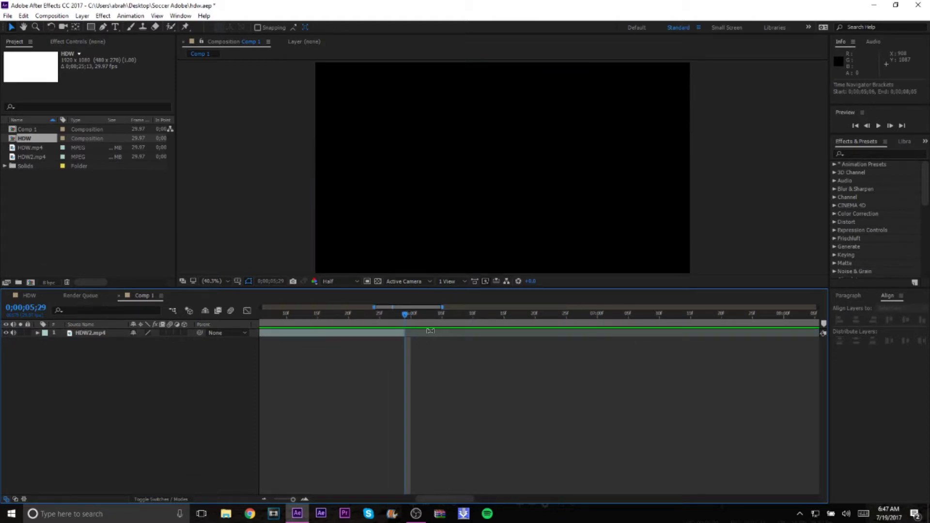
key("ctrl+v")
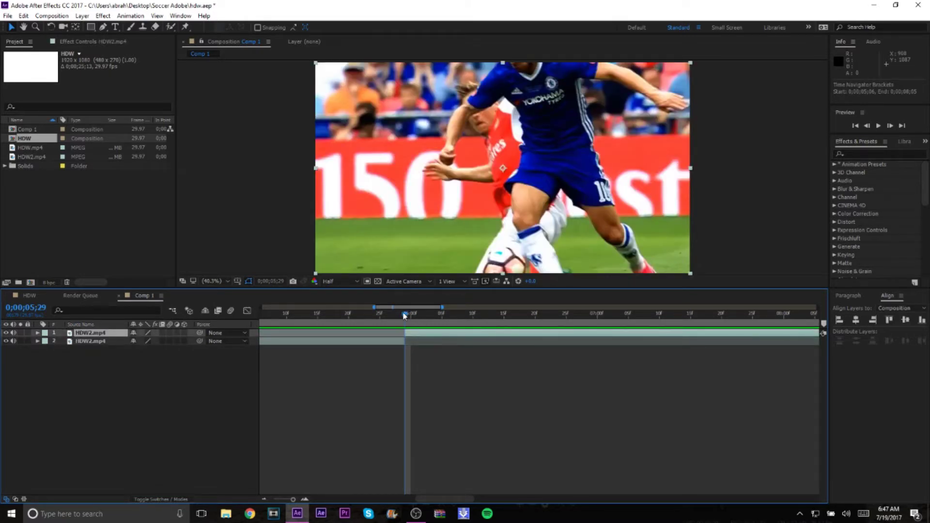
key("ctrl+z")
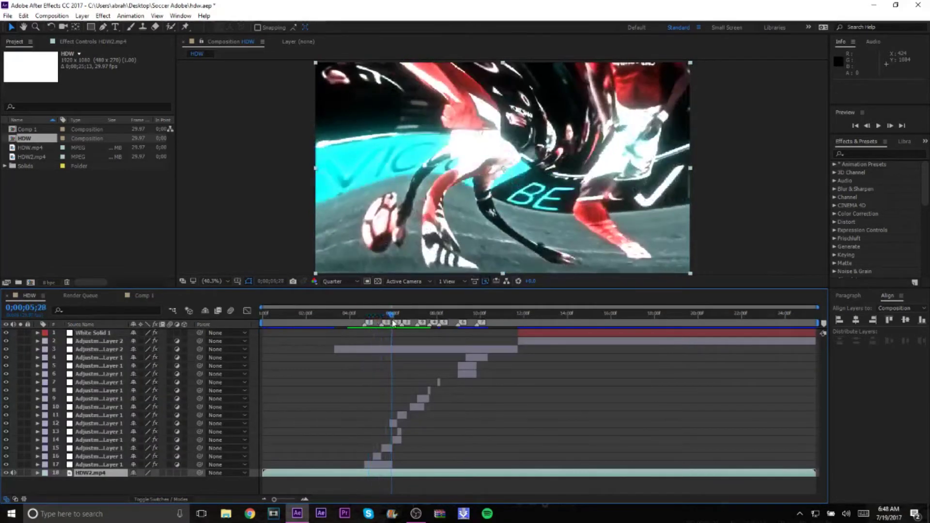
- Play the finished transition in the HDW composition from 0;00;04;00 and return to Comp 1
left_click_drag(394, 324, 356, 321)
key("space")
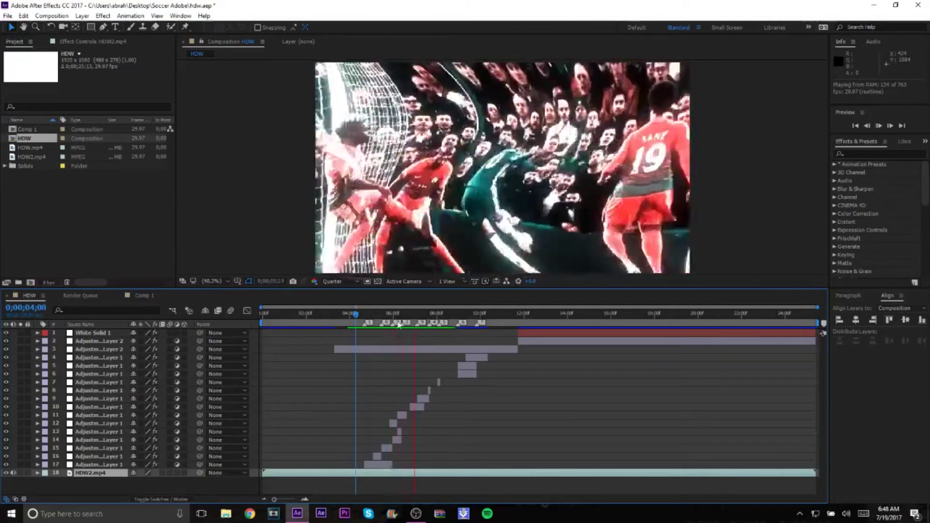
mouse_move(393, 318)
left_mouse_down()
mouse_move(403, 320)
mouse_move(395, 320)
left_mouse_up()
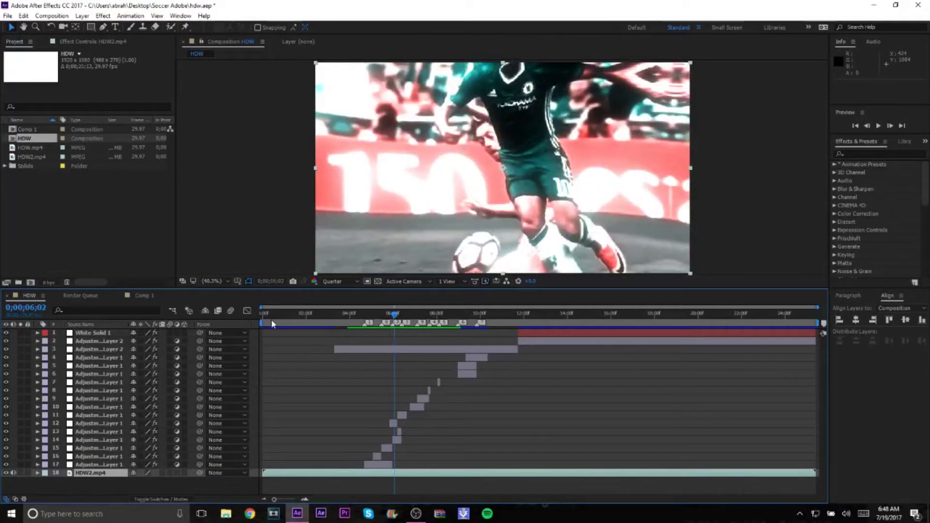
left_click(142, 295)
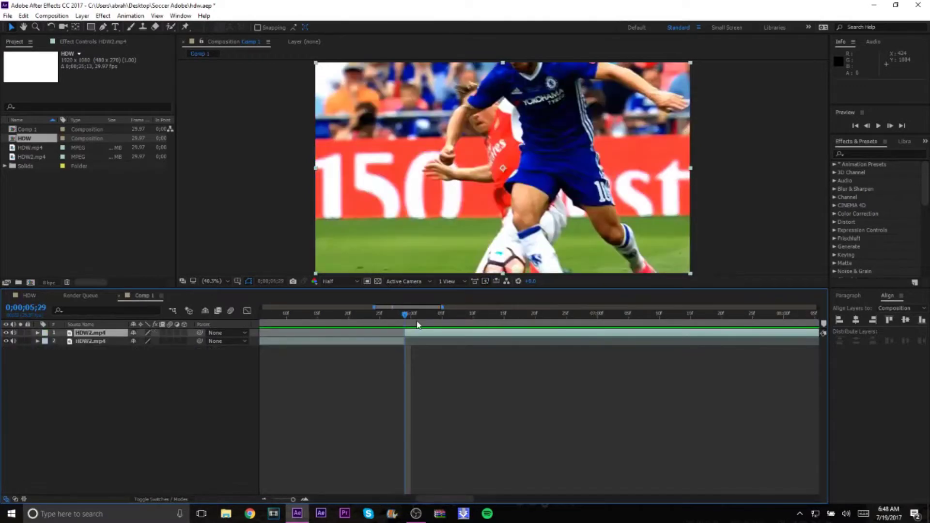
- Undo the HDW2.mp4 layer split and place a composition marker at the clip change at 0;00;05;29
left_click_drag(390, 320, 405, 321)
key("ctrl+z")
key("equal")
left_click_drag(383, 315, 384, 317)
key("minus")
left_click_drag(824, 324, 603, 322)
mouse_move(533, 332)
left_mouse_down()
mouse_move(497, 317)
mouse_move(506, 323)
left_mouse_up()
key("equal")
- Add an adjustment layer above HDW2.mp4 and trim it to run from 0;00;05;29 to 0;00;08;10
right_click(56, 406)
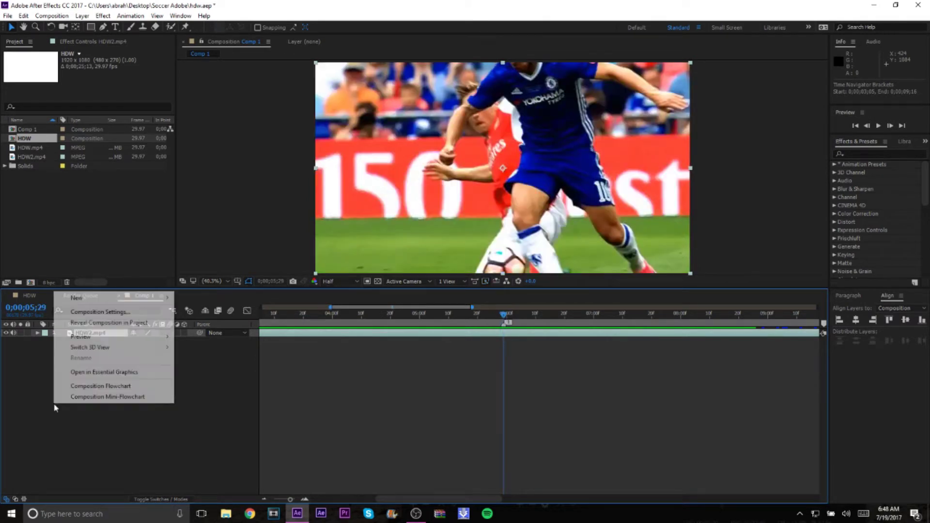
mouse_move(116, 297)
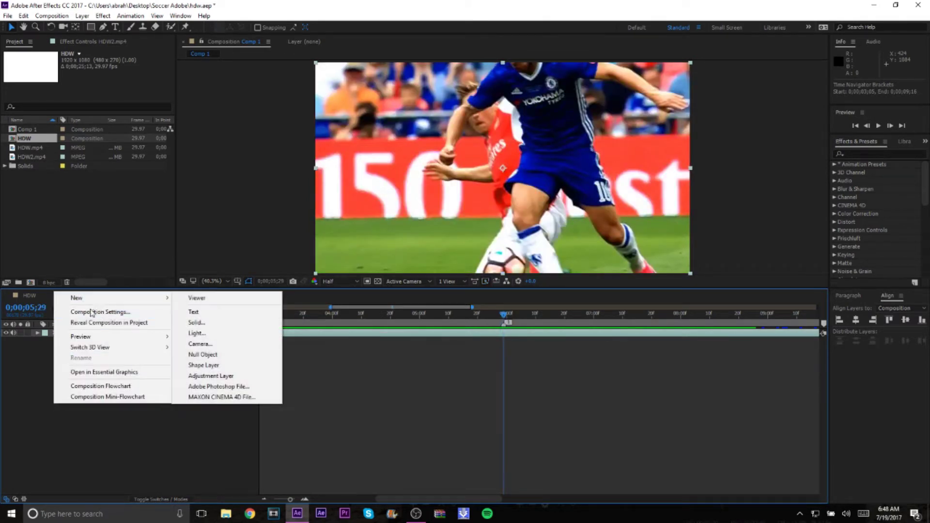
left_click(218, 380)
key("ctrl+shift+d")
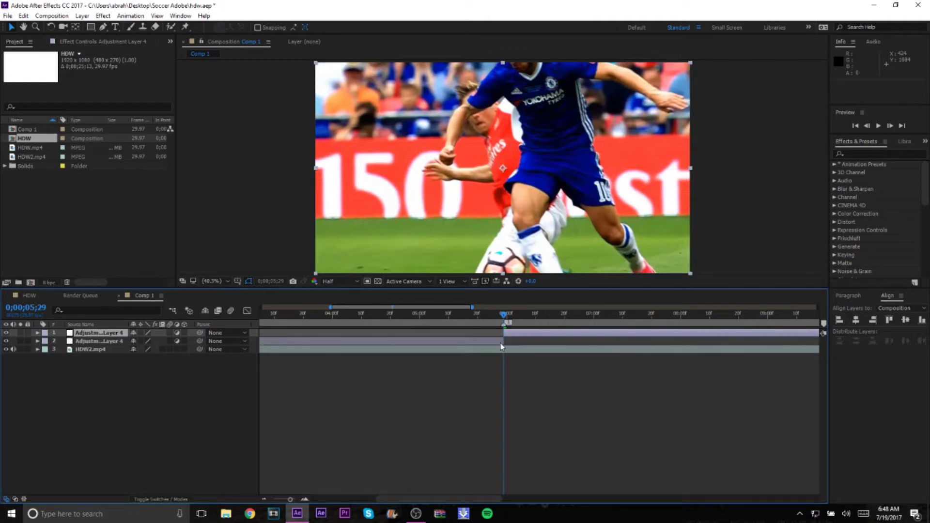
left_click(499, 342)
key("Delete")
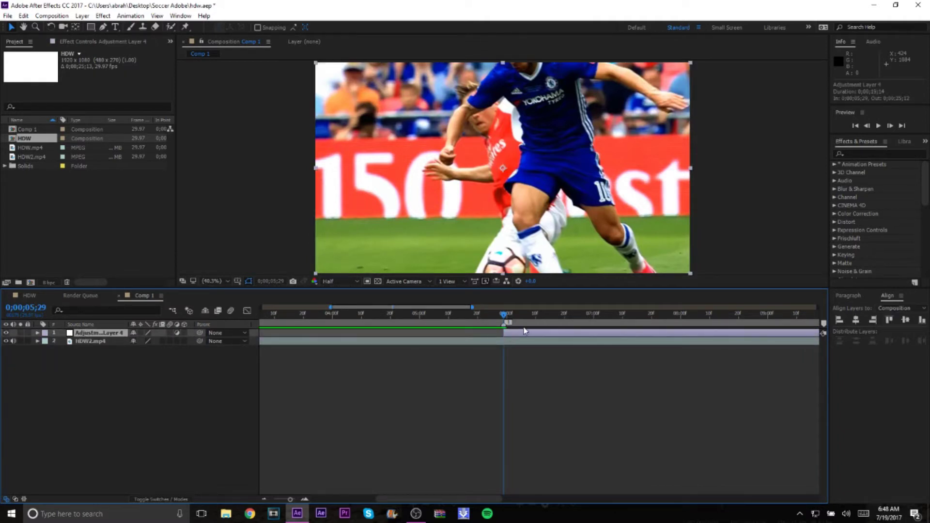
left_click(714, 318)
key("ctrl+shift+d")
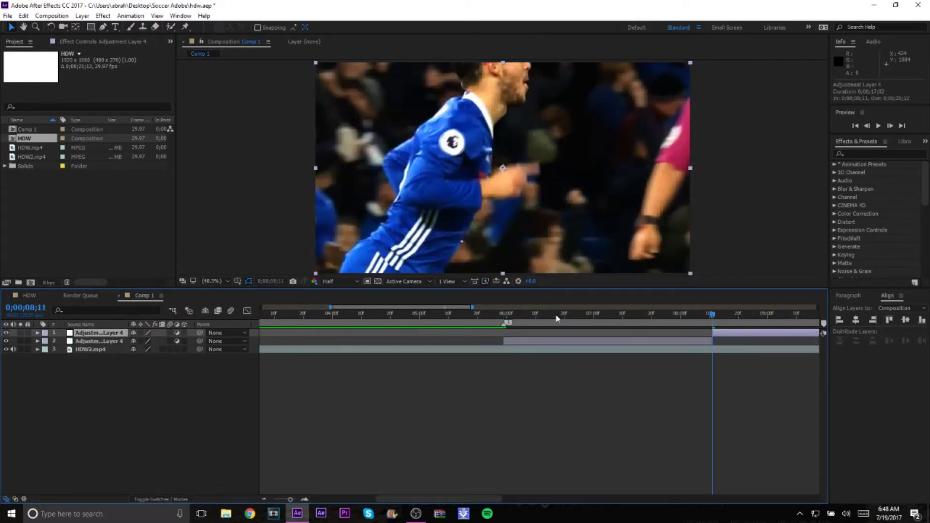
key("Delete")
- Find the Distort effect Warp and apply it to the adjustment layer, with the current time back at 0;00;05;29
left_click_drag(517, 314, 504, 316)
left_click(521, 334)
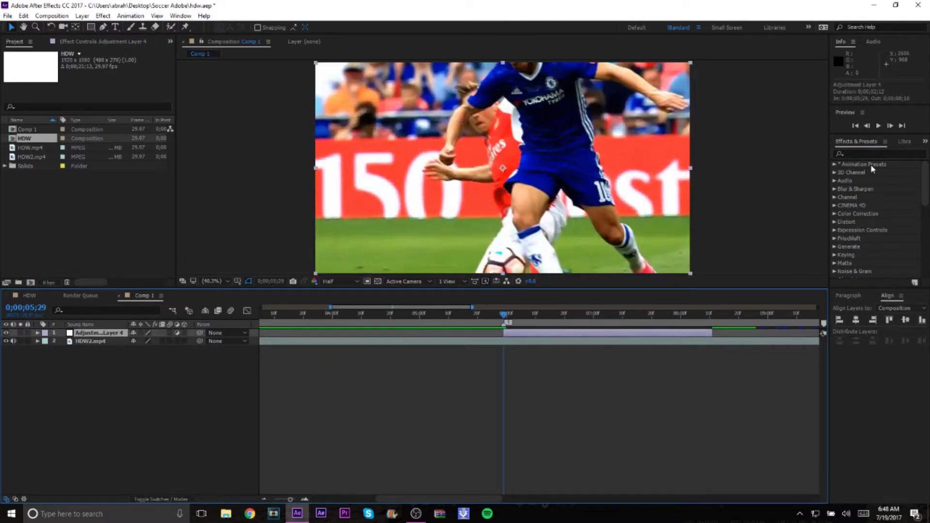
left_click(860, 154)
type("warp")
scroll(873, 223, "down", 7)
double_click(862, 216)
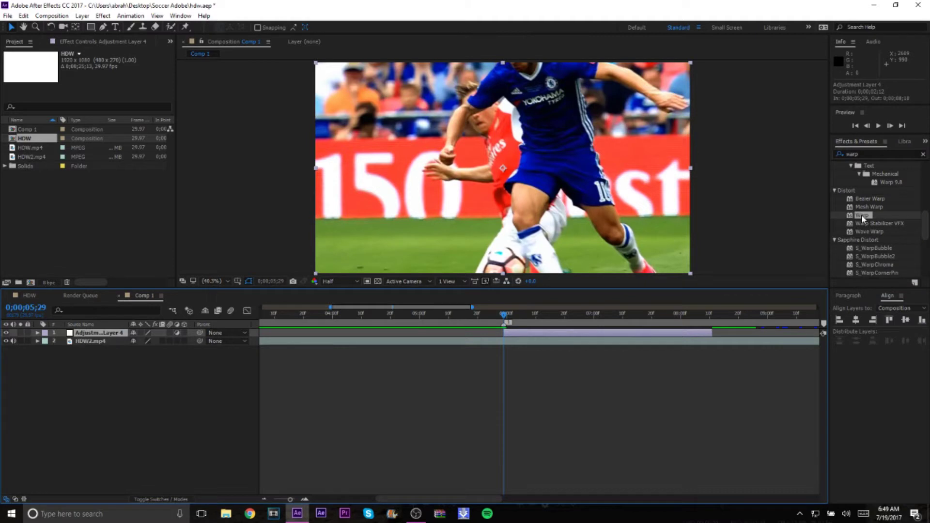
left_click(862, 216)
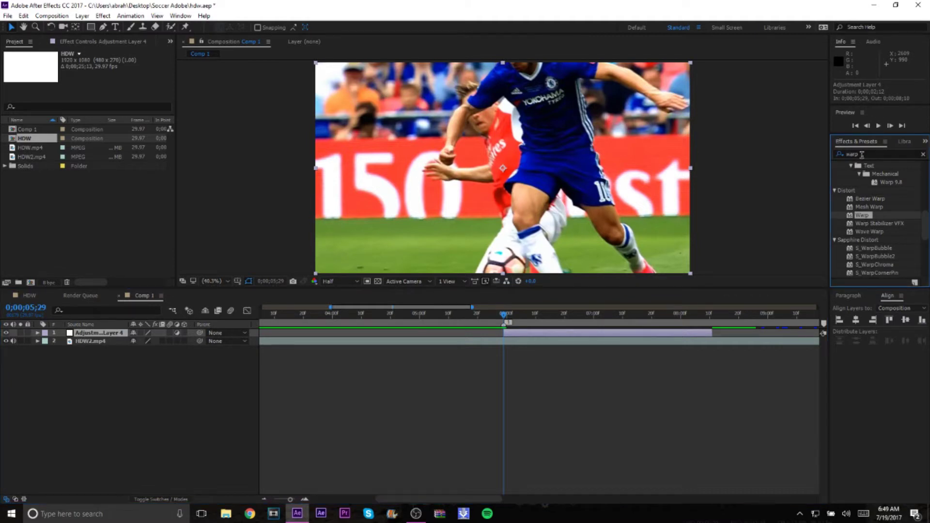
left_click(103, 16)
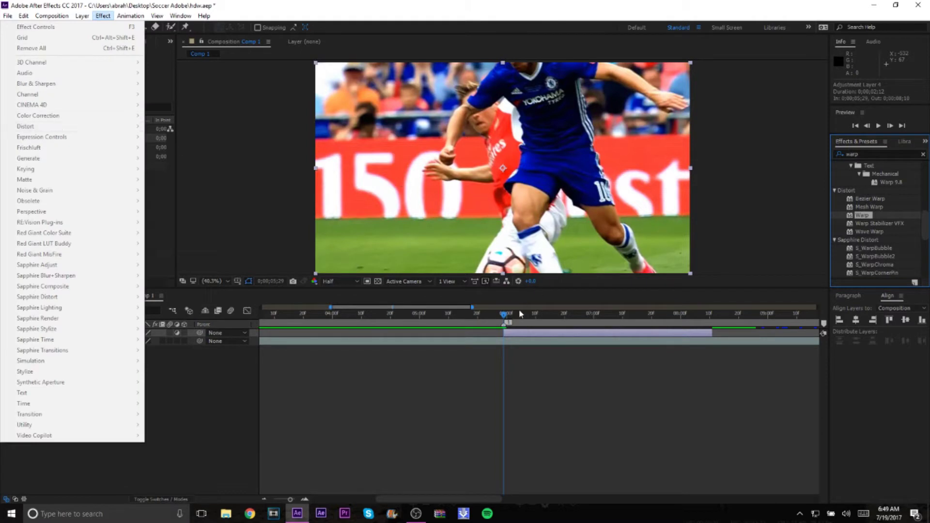
left_click(517, 336)
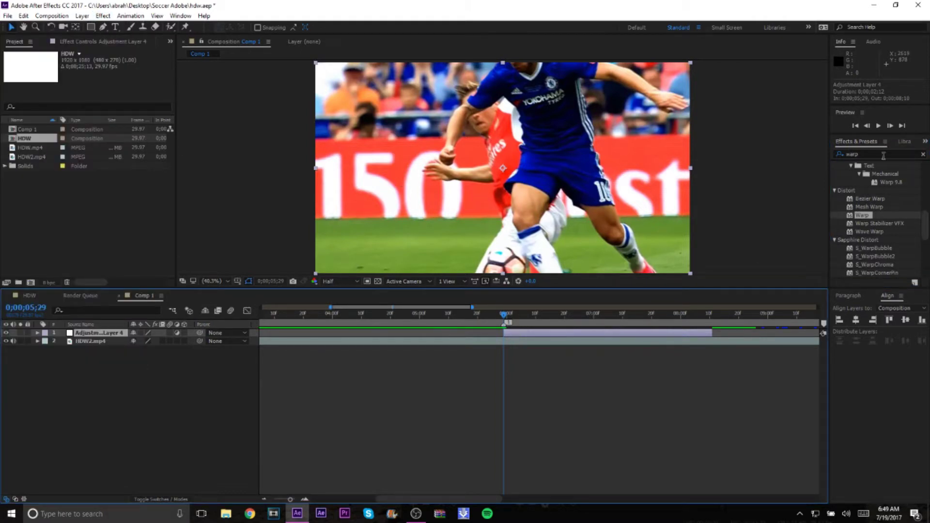
double_click(865, 217)
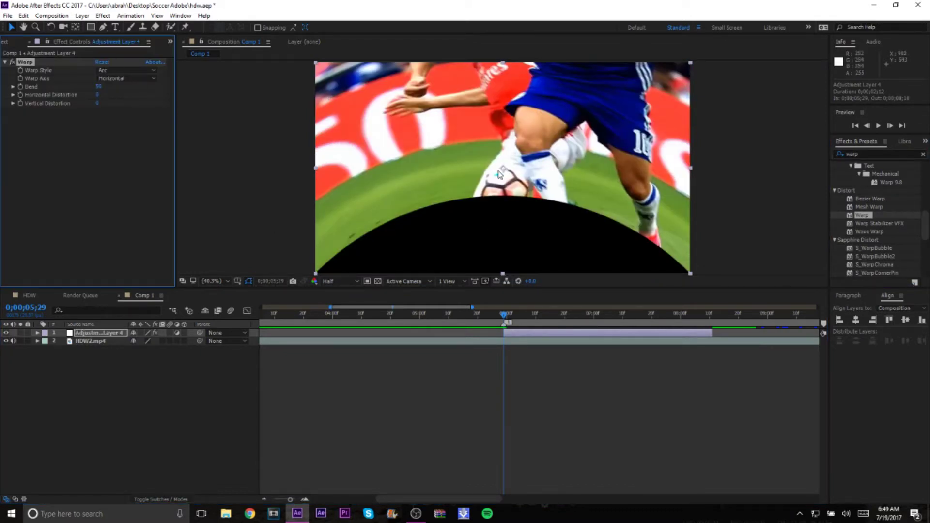
- Set the Warp effect's style to Twist and its Bend to 0
left_click(109, 68)
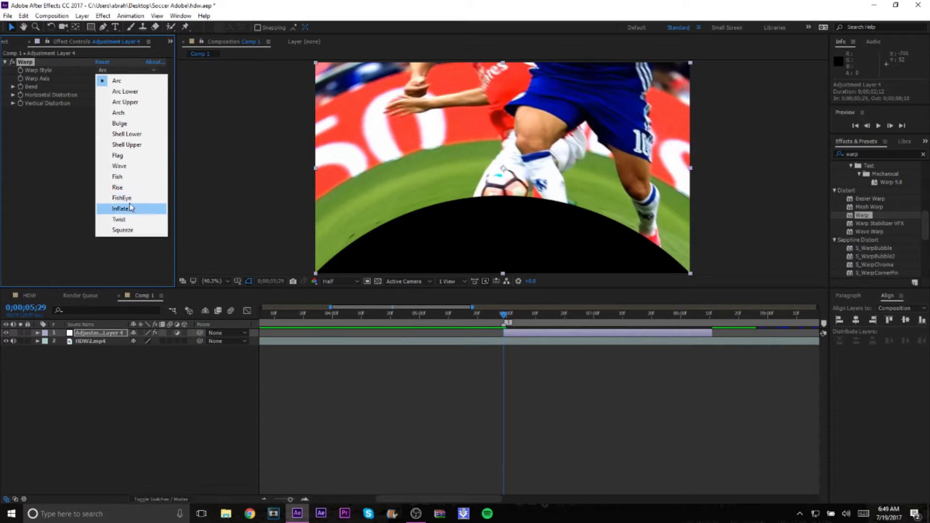
left_click(120, 220)
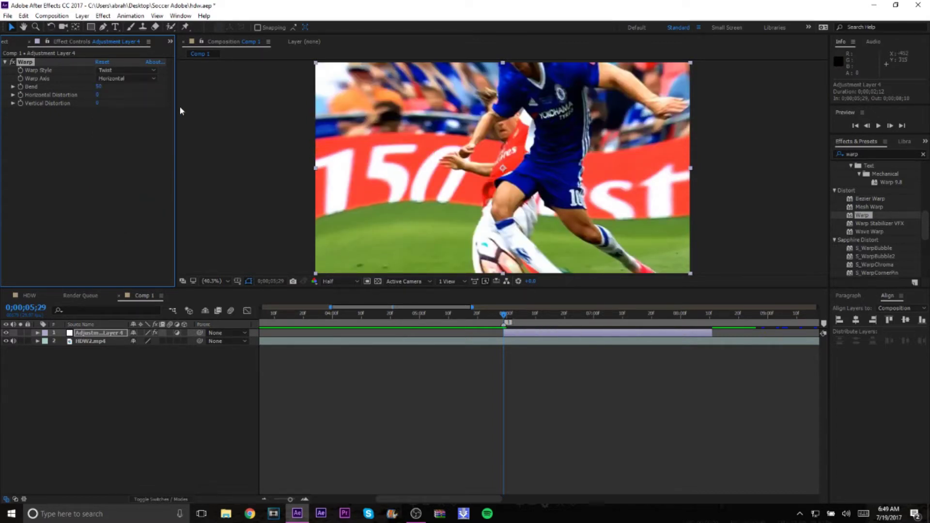
left_click(99, 88)
key("Return")
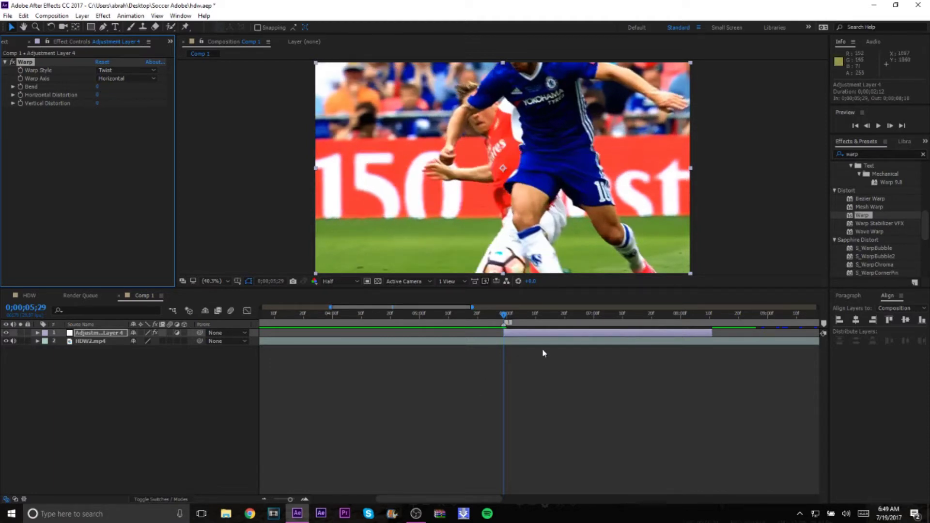
- Step back seven frames from the clip change and shift the adjustment layer to start at 0;00;05;22
left_click(867, 126)
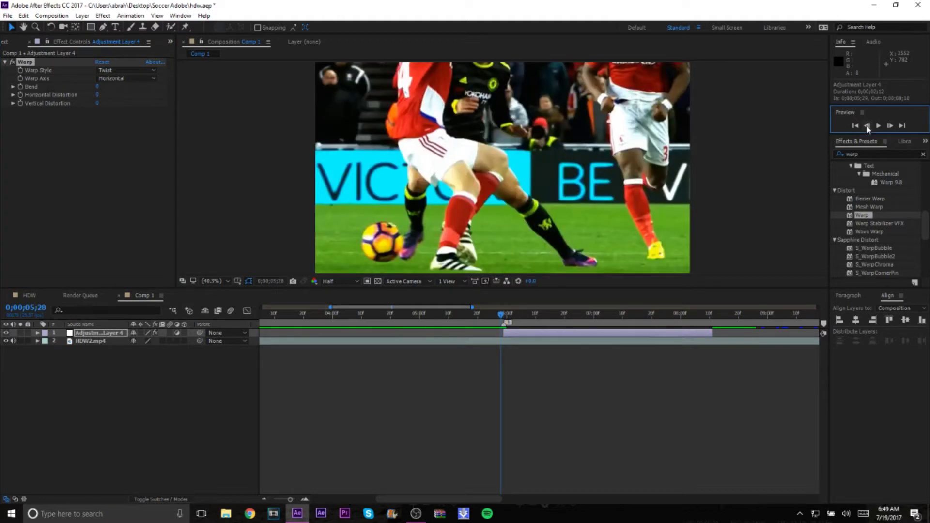
left_click(868, 126)
left_click(867, 127)
left_click(867, 127)
left_click(867, 127)
left_click(867, 127)
left_click(867, 126)
left_click_drag(511, 338, 483, 336)
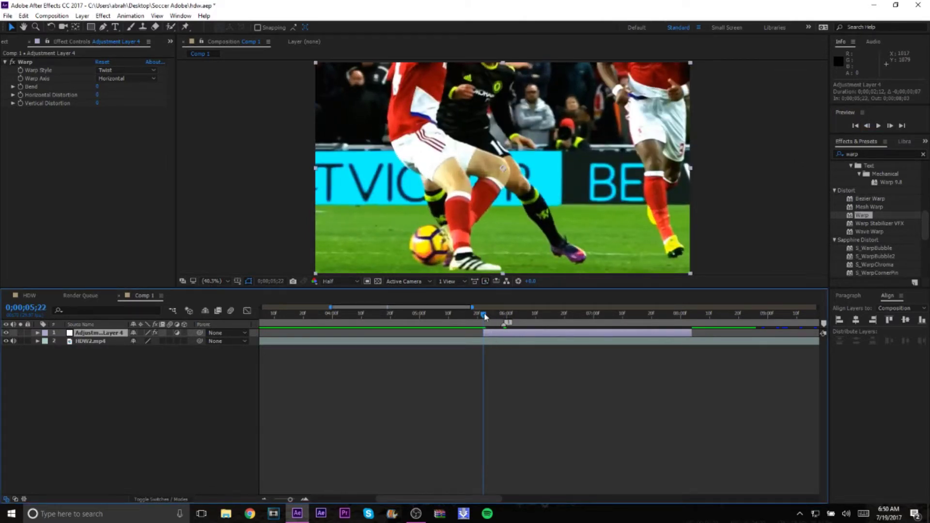
- Split the adjustment layer at 0;00;06;06, seven frames after the marker, remove the remainder and return to 0;00;05;29
left_click_drag(485, 316, 505, 318)
scroll(533, 329, "up", 3, "alt")
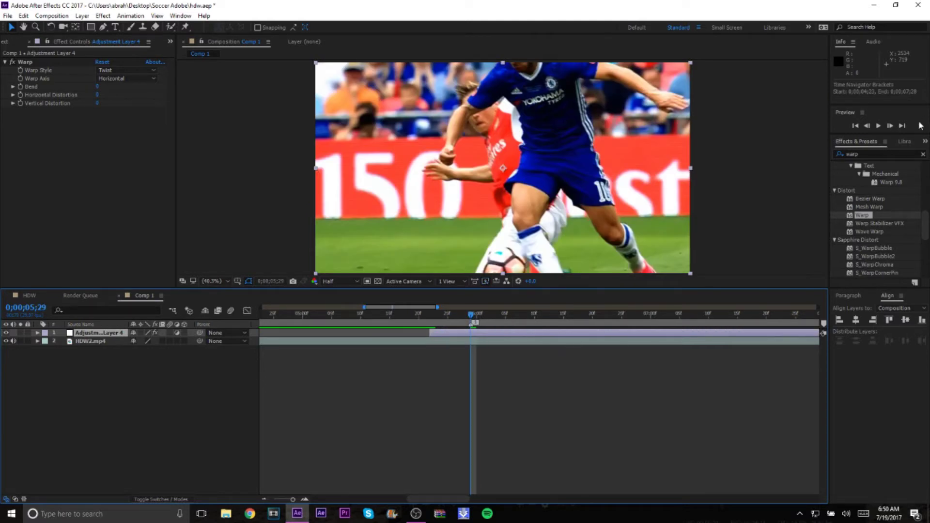
left_click(891, 126)
left_click(891, 126)
left_click(891, 126)
left_click(891, 126)
left_click(891, 126)
left_click(890, 126)
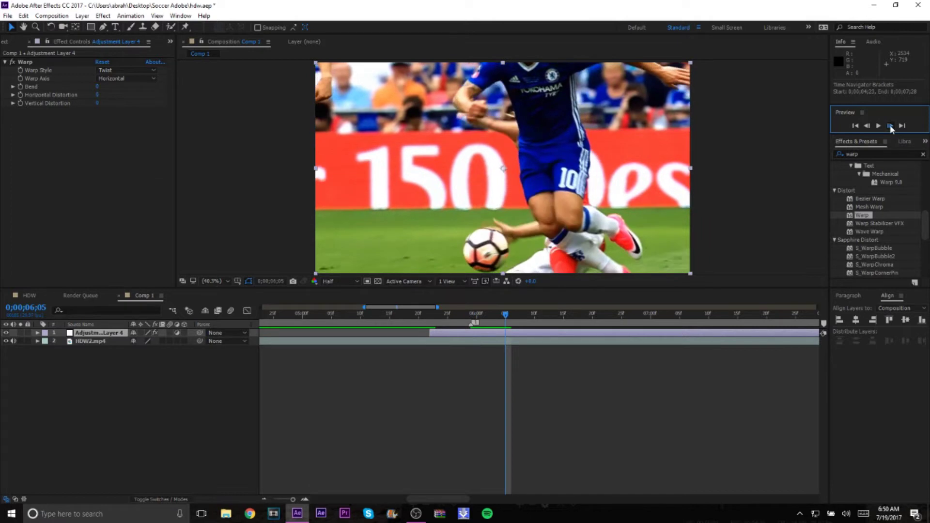
left_click(891, 126)
key("ctrl+shift+d")
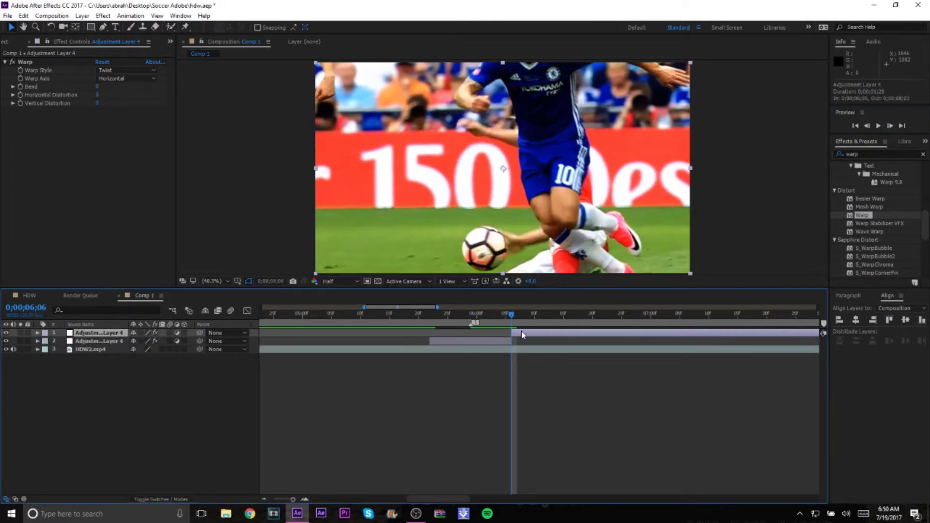
key("ctrl+x")
left_click(481, 320)
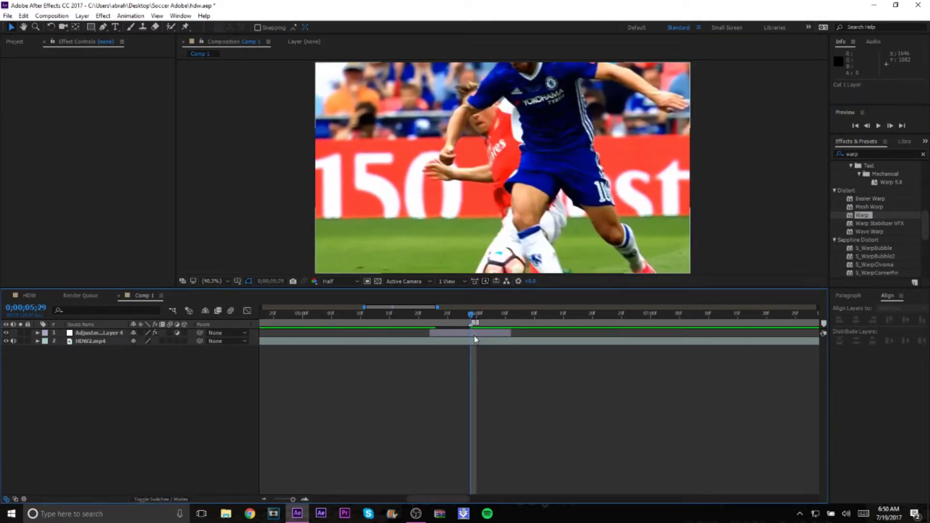
- Start keyframing the Warp effect's Bend at 0;00;05;22, the start of the adjustment layer, keeping the warp axis Horizontal
left_click(451, 333)
left_click(431, 322)
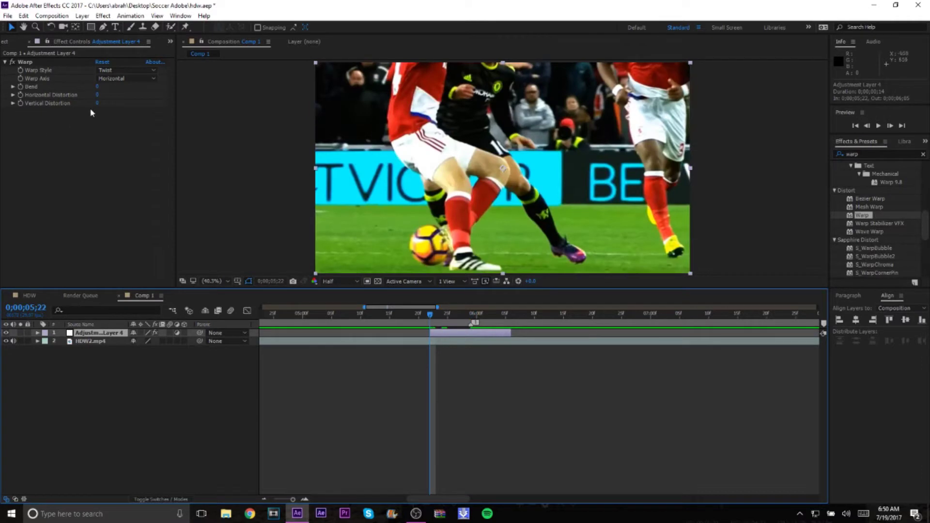
left_click(112, 79)
left_click(91, 157)
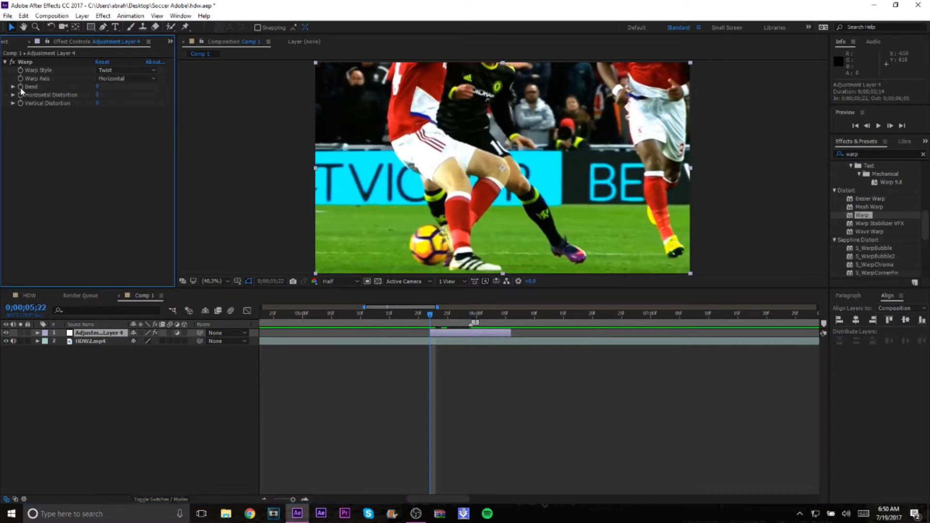
left_click(20, 87)
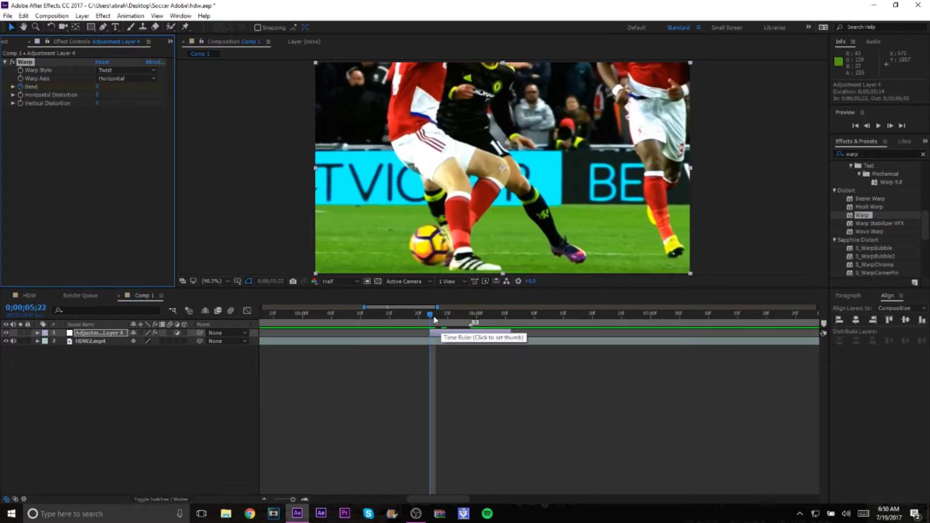
- Set the Warp effect's Bend to 100 at 0;00;05;28, one frame before the clip change
left_click_drag(430, 325, 472, 330)
scroll(478, 329, "up", 2)
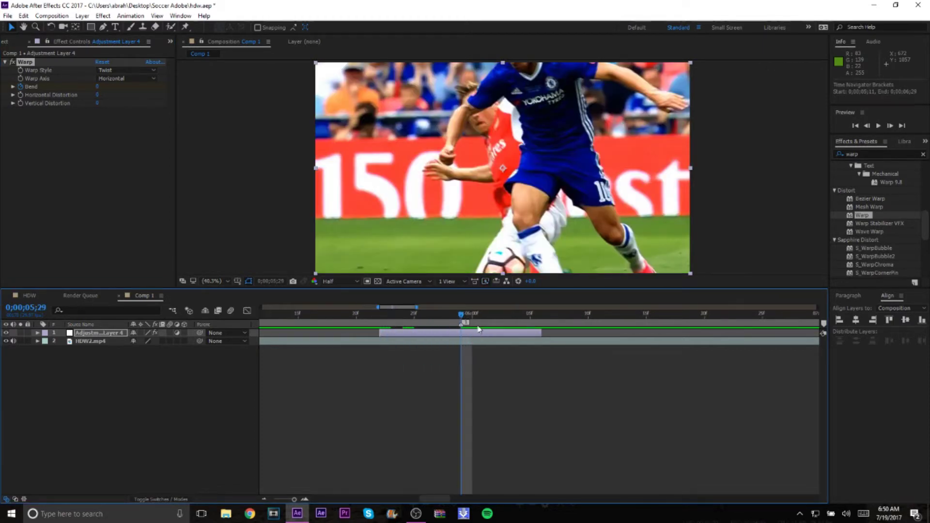
left_click(868, 126)
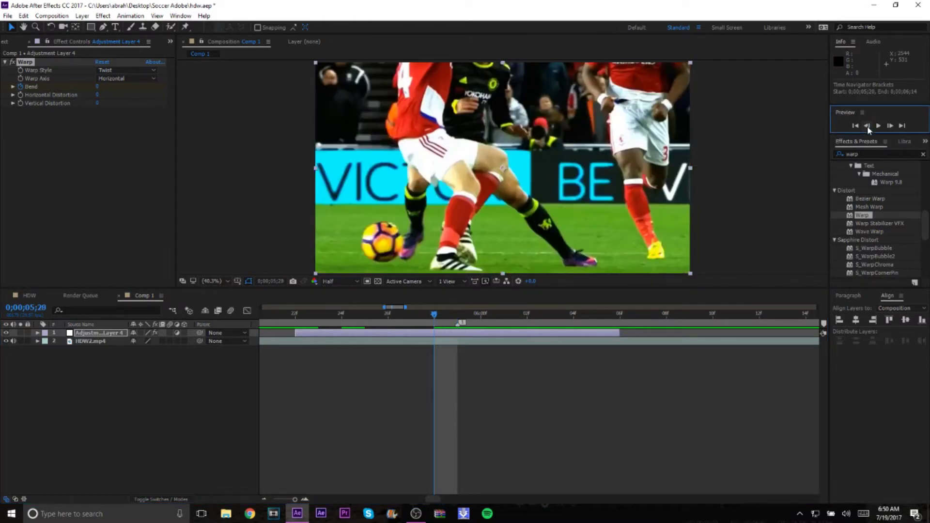
left_click(98, 86)
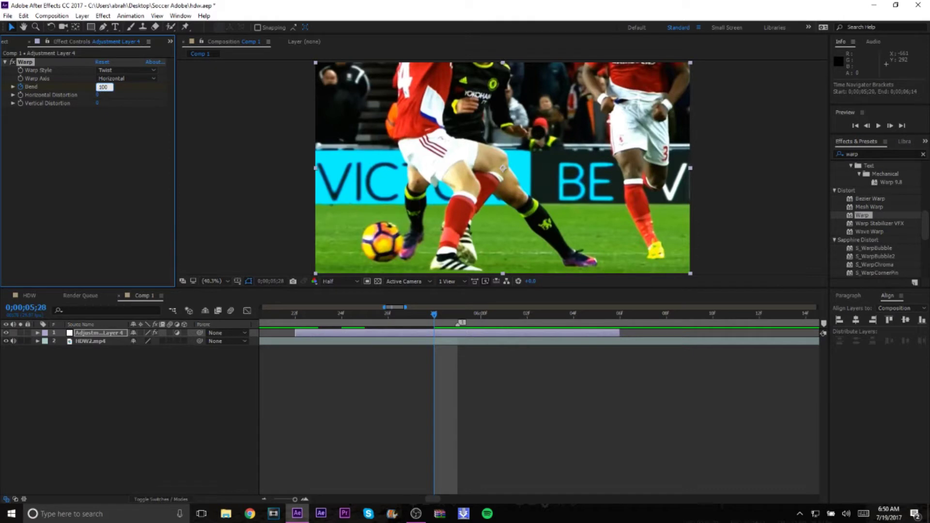
type("100")
key("Return")
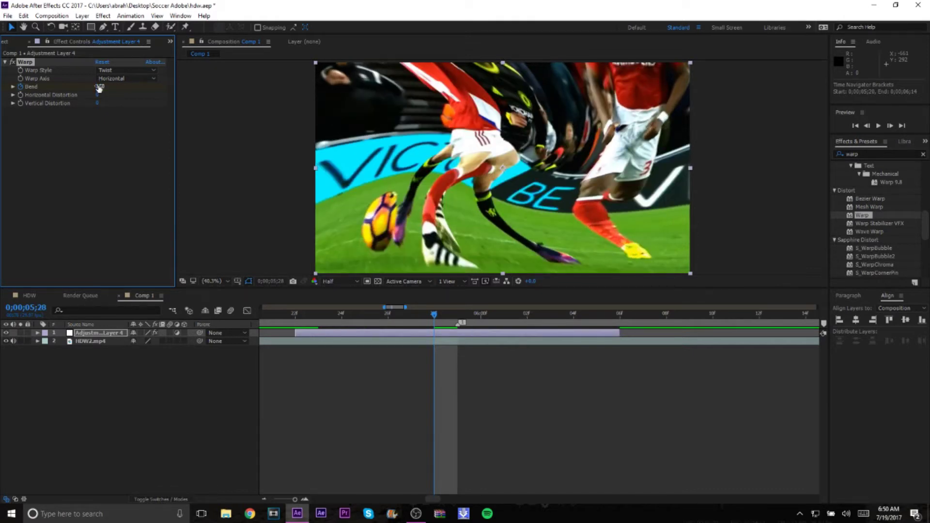
- Set the Bend to -100 at 0;00;05;29 and reveal the adjustment layer's Warp keyframes in the timeline
left_click_drag(435, 318, 457, 315)
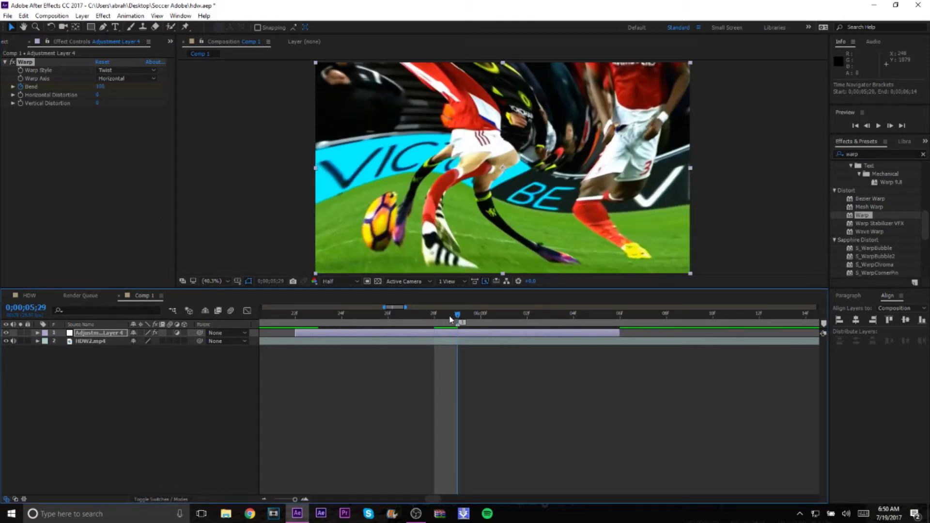
left_click(101, 87)
key("BackSpace")
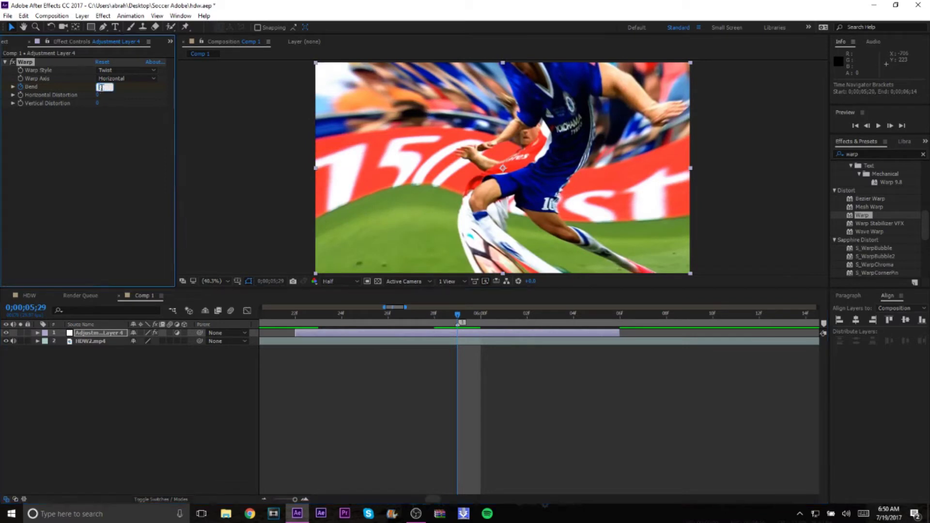
key("Return")
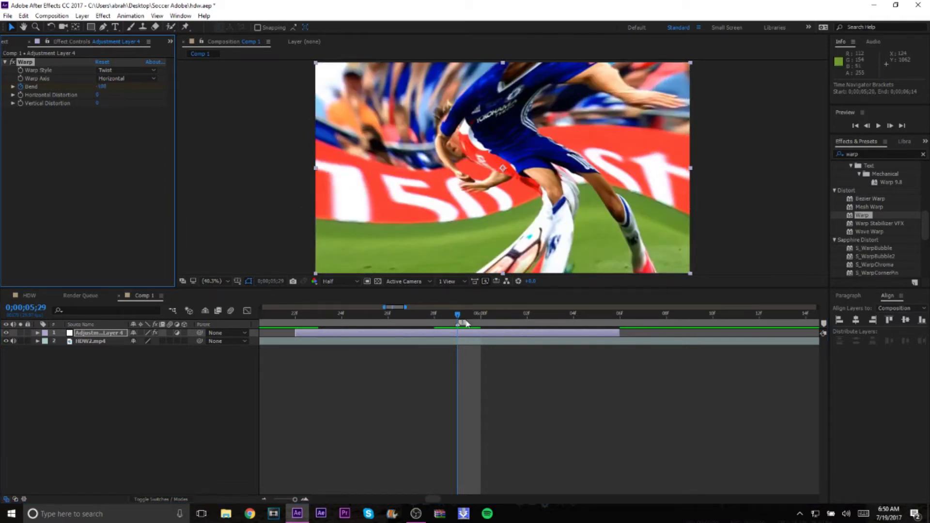
key("e")
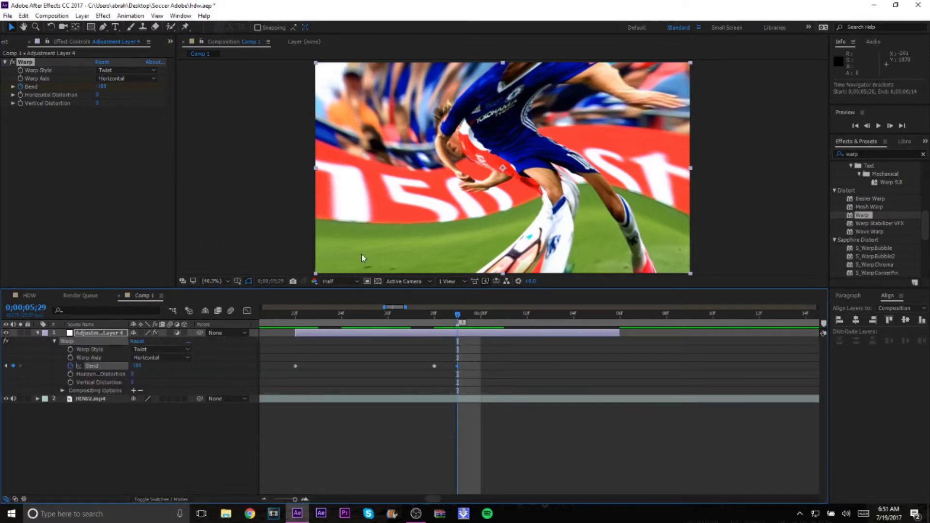
- Set the Bend to 0 at 0;00;06;06, the end of the adjustment layer
left_click_drag(456, 318, 612, 382)
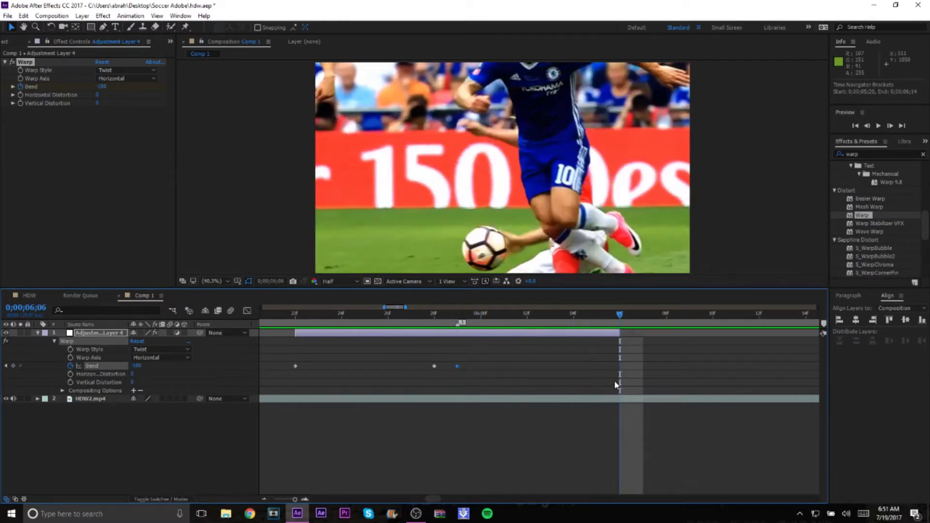
left_click(102, 86)
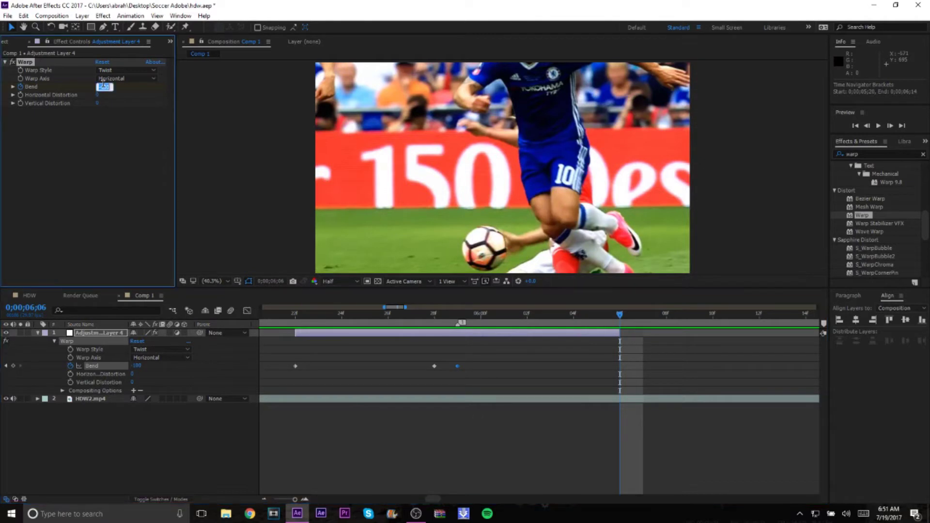
key("Return")
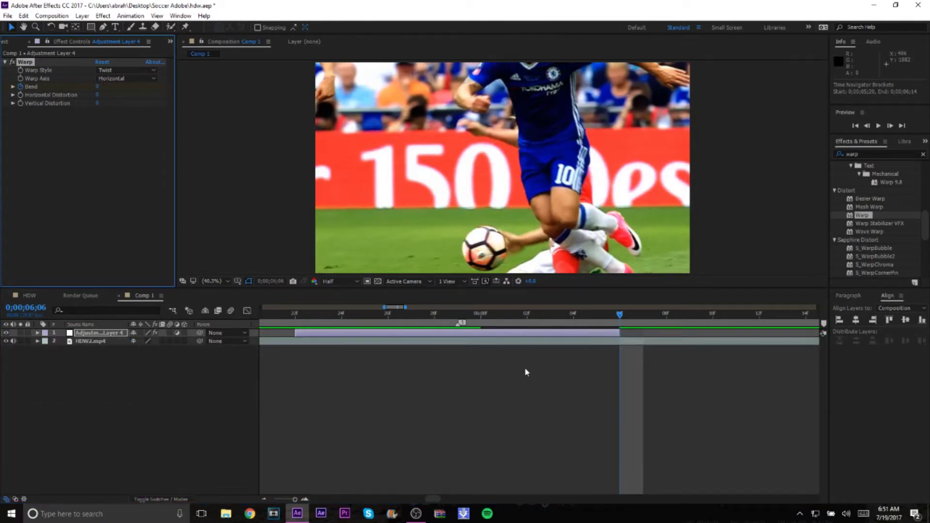
- Apply Easy Ease to all four Bend keyframes of the adjustment layer
key("j")
left_click_drag(387, 383, 676, 391)
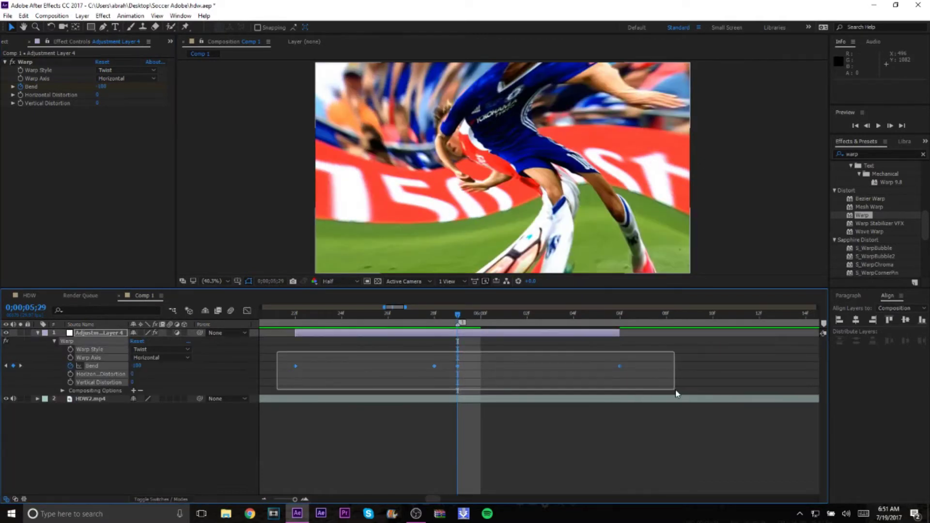
right_click(620, 367)
mouse_move(649, 488)
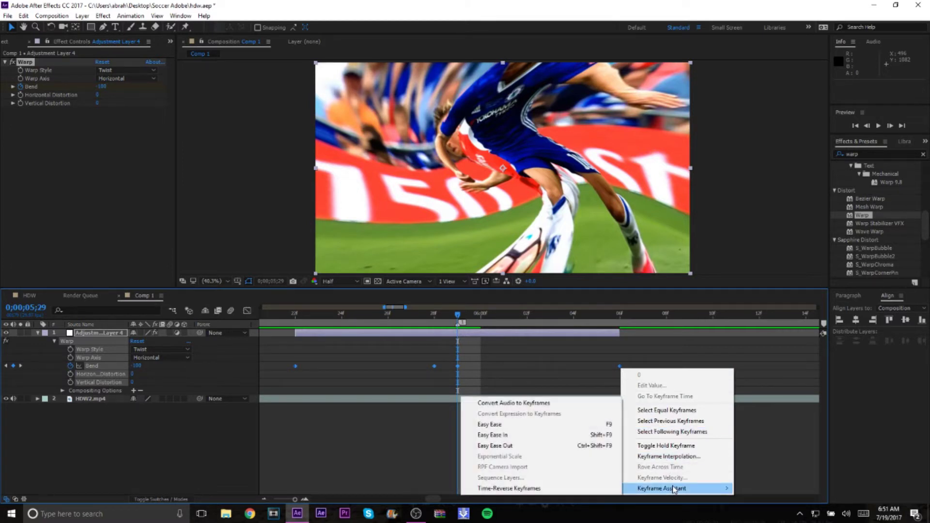
left_click(533, 424)
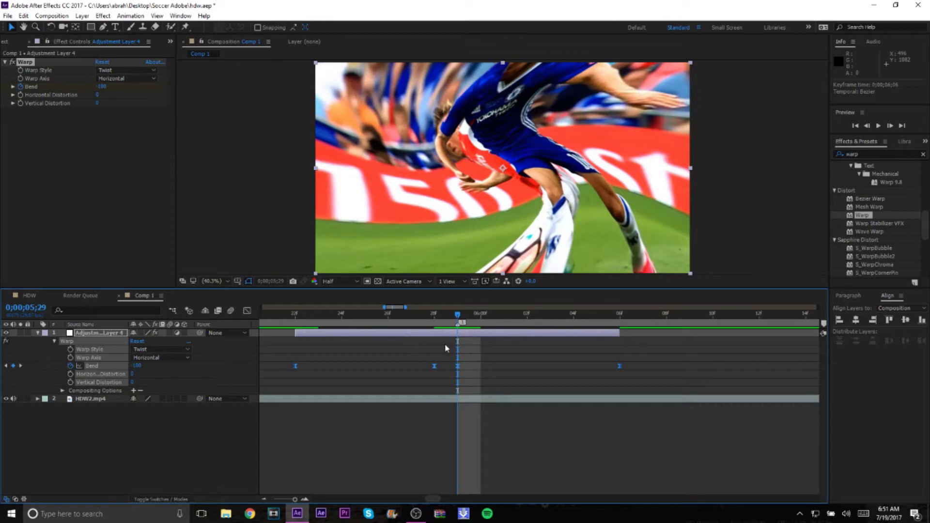
- Collapse the layer's properties and play back the twist transition from shortly before the clip change
key("u")
key("minus")
key("minus")
key("minus")
left_click(392, 315)
left_click_drag(392, 318, 378, 319)
key("space")
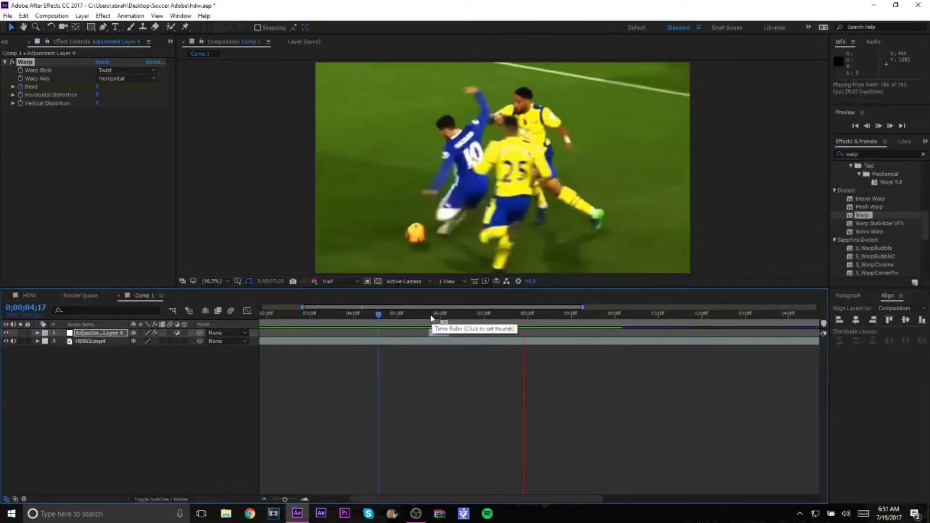
left_click(416, 316)
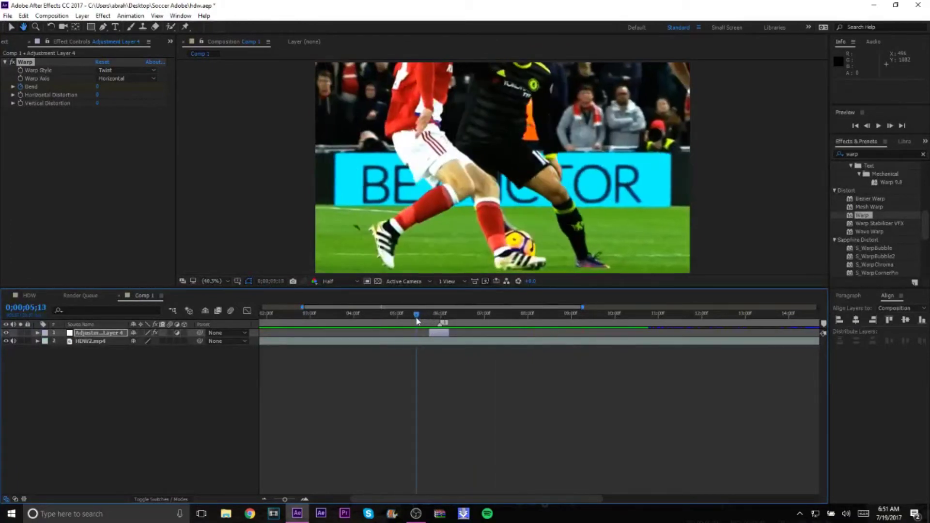
left_click(413, 317)
key("space")
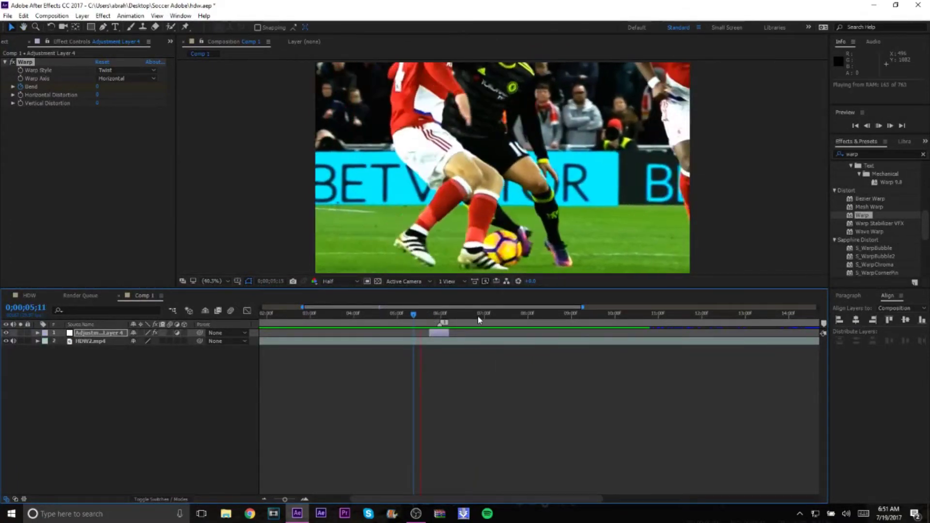
- Move the first Bend keyframe to 0;00;05;25, four frames before the clip change, and trim the adjustment layer's start to it
left_click(440, 316)
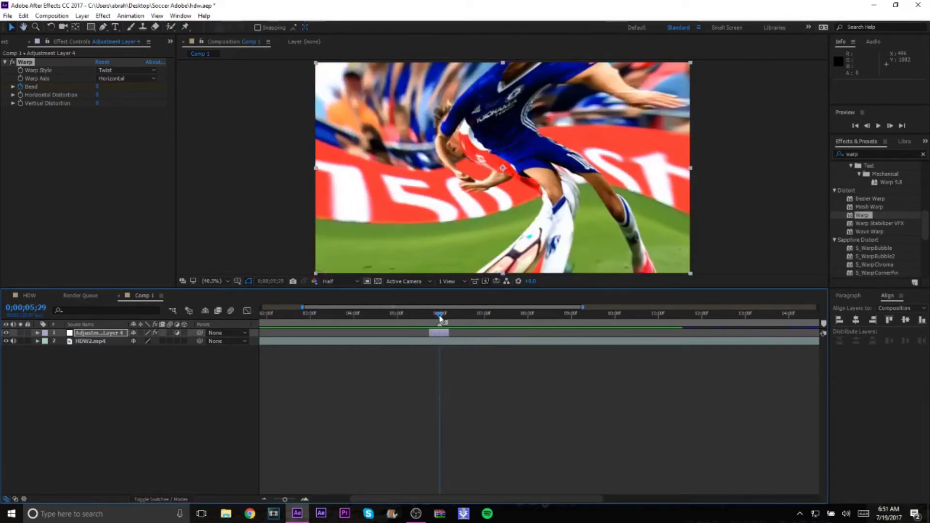
key("equal")
key("equal")
key("e")
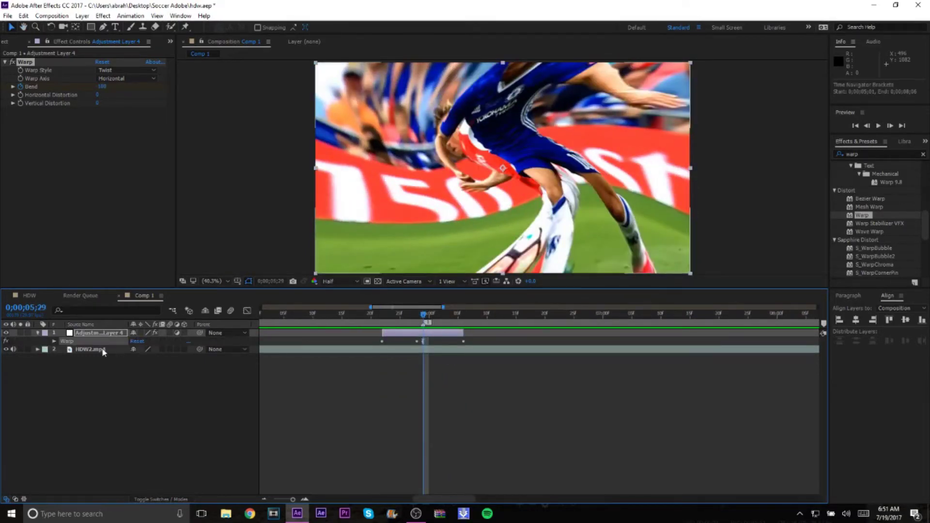
left_click(54, 341)
key("=")
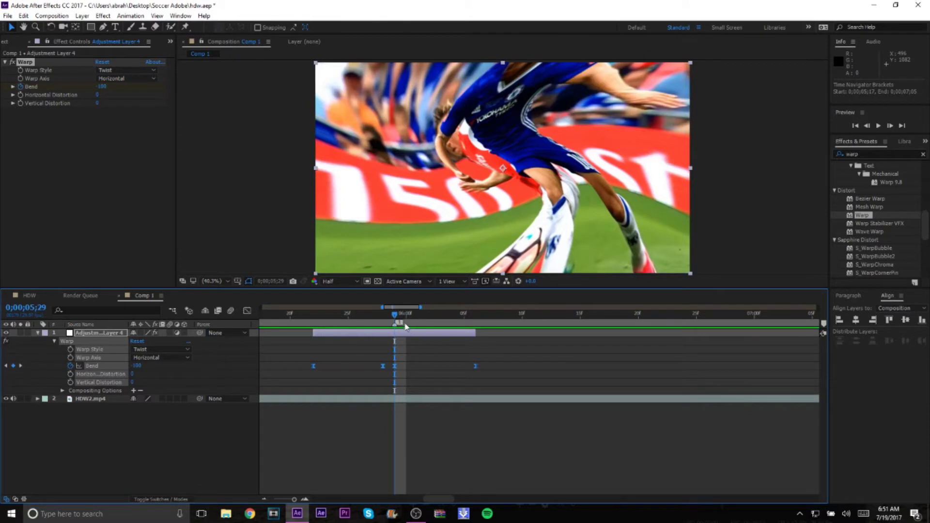
left_click(866, 126)
left_click(866, 127)
left_click(865, 126)
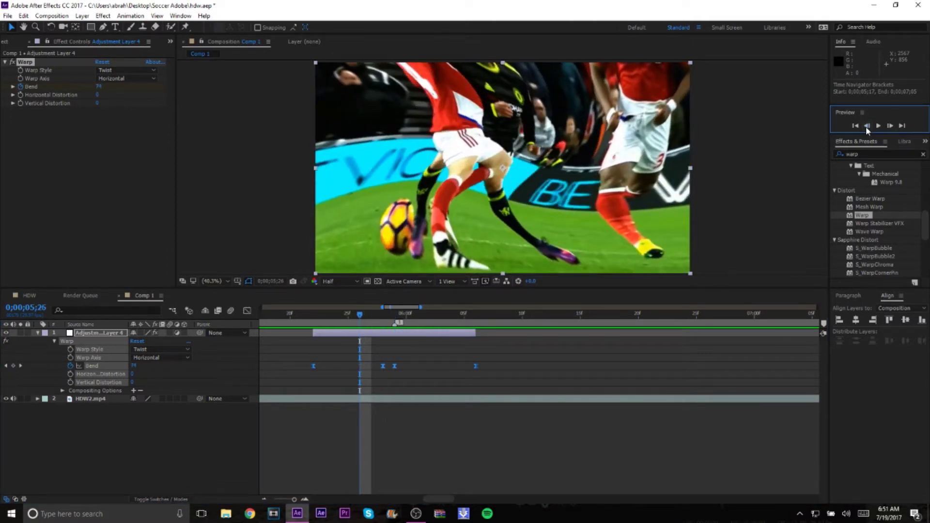
left_click(865, 126)
left_click(354, 369)
left_click_drag(313, 365, 348, 366)
left_click_drag(313, 333, 348, 333)
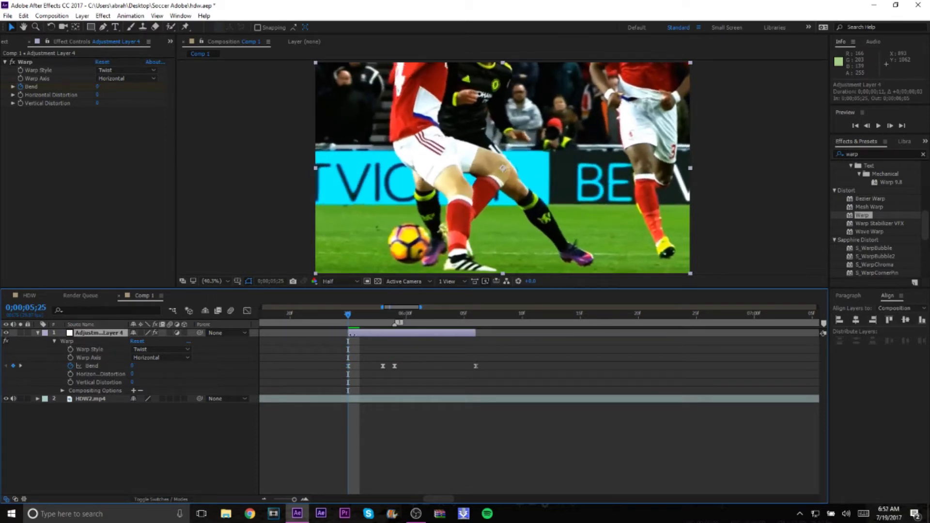
- Play back the shortened twist transition and return the current time to the clip change at 0;00;05;29
key("u")
scroll(420, 335, "down", 1)
scroll(420, 333, "down", 2)
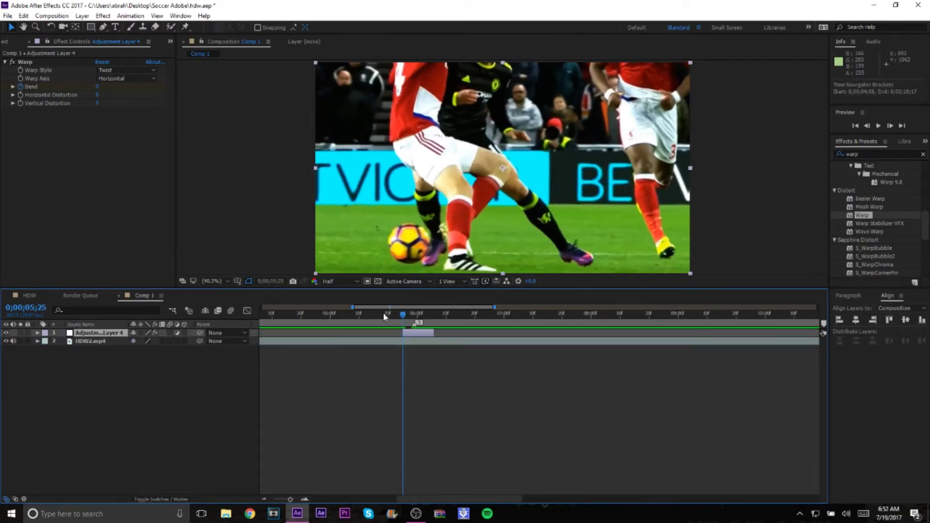
left_click(350, 313)
key("space")
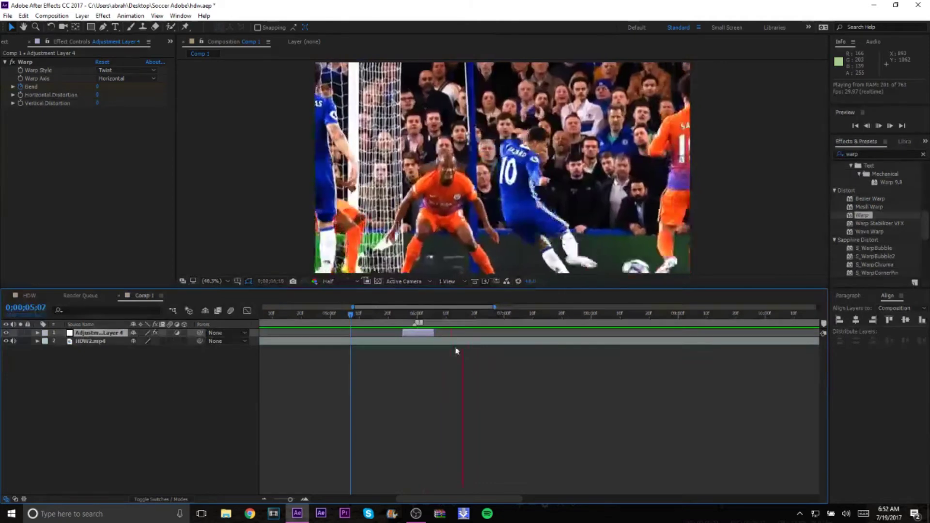
key("space")
key("space")
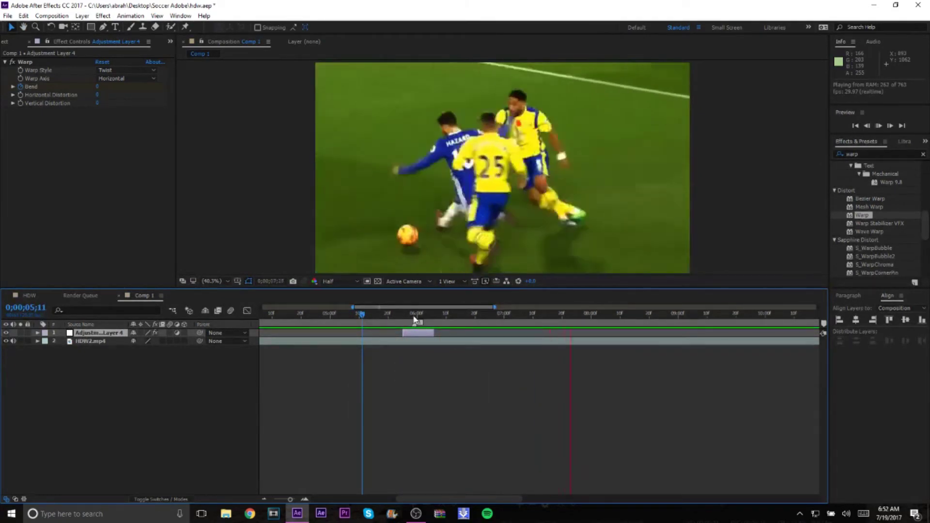
left_click(414, 315)
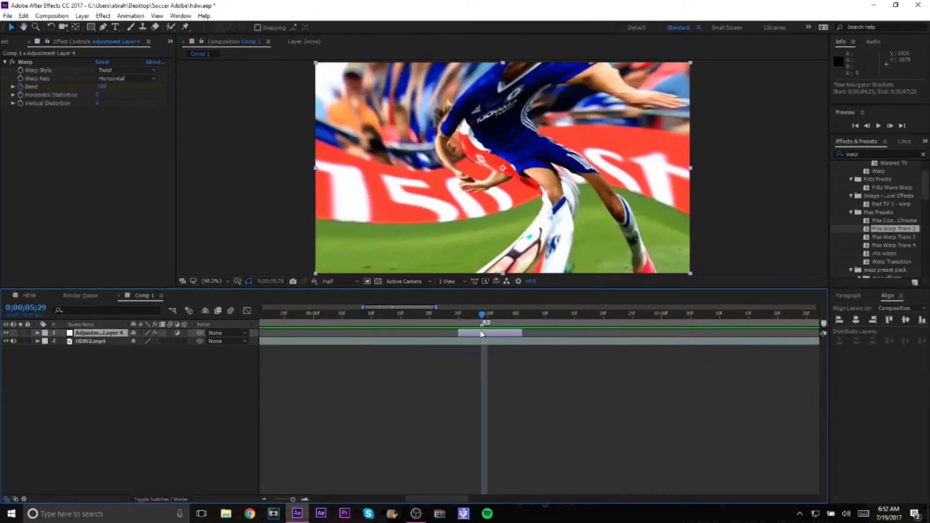
- Clear the warp search term from the effects and presets list
key("minus")
key("minus")
key("equal")
key("equal")
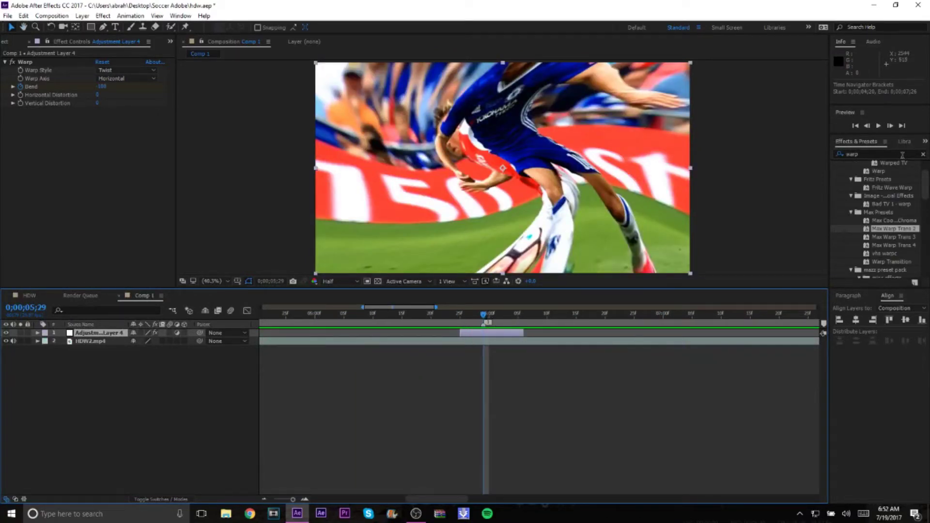
left_click(924, 155)
left_click(862, 154)
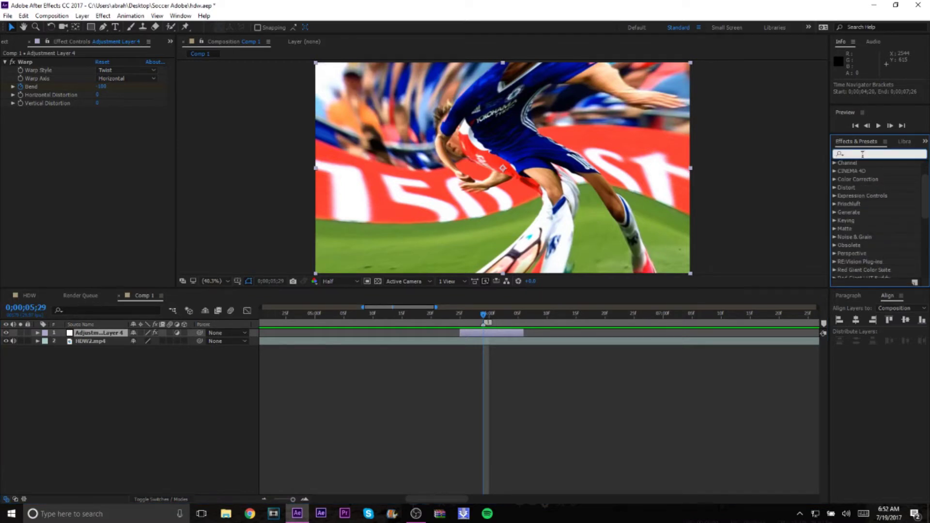
- Reset the adjustment layer's Warp effect and set its warp style to FishEye
left_click(482, 333)
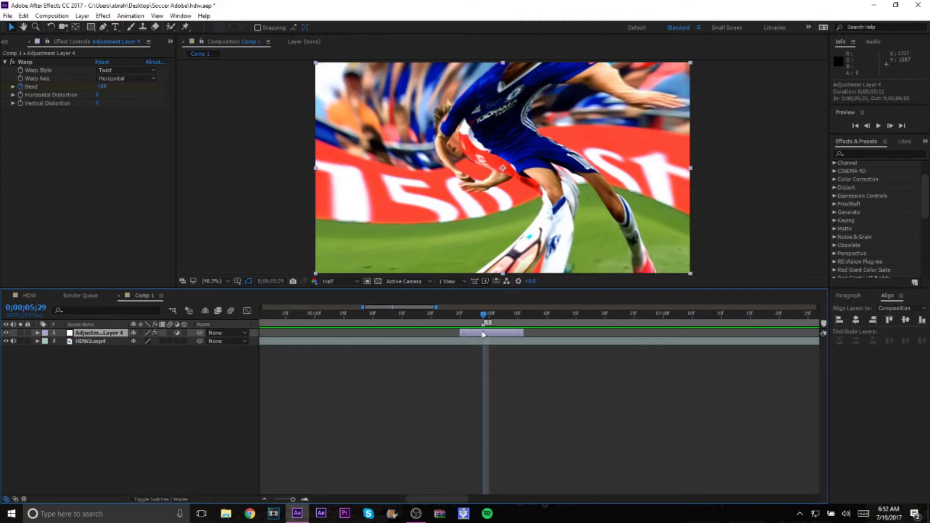
left_click(104, 63)
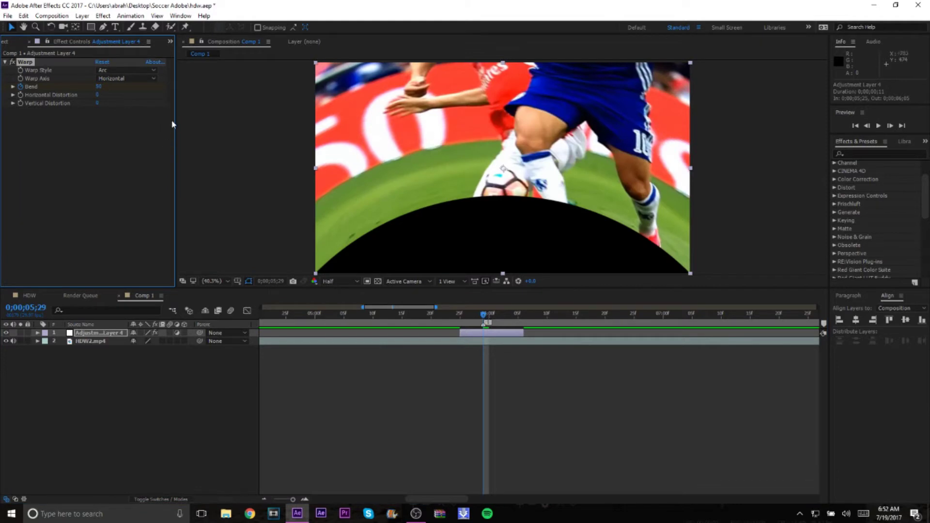
left_click(97, 71)
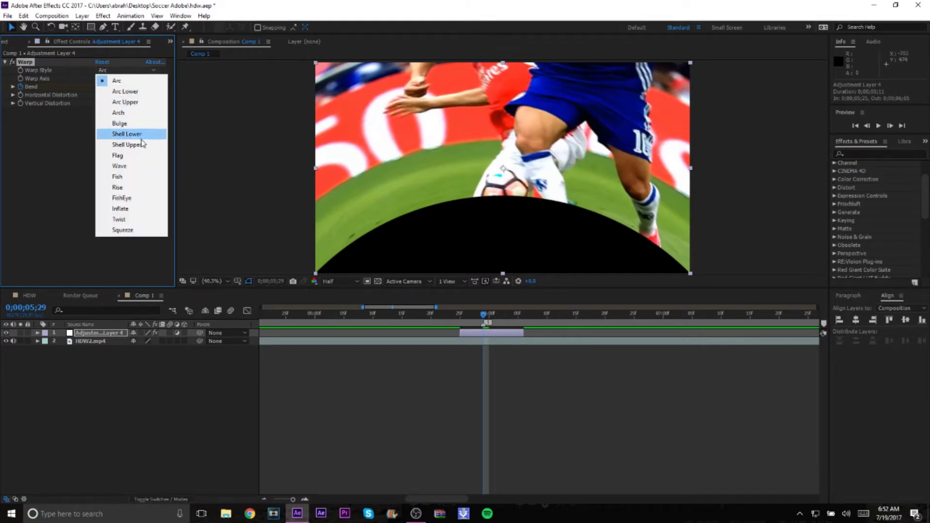
left_click(129, 199)
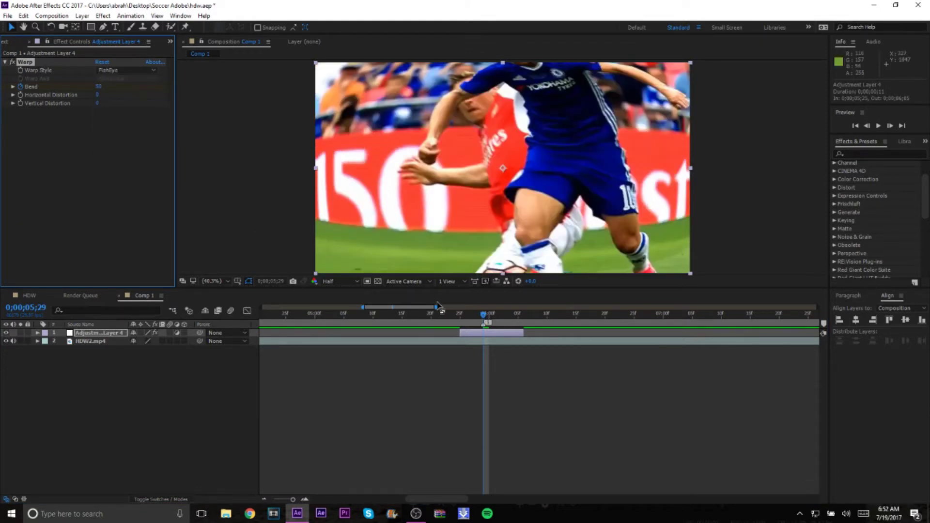
- Set the Warp effect's Bend to 0 and reveal the adjustment layer's effect in the timeline
left_click(99, 86)
type("0")
key("Return")
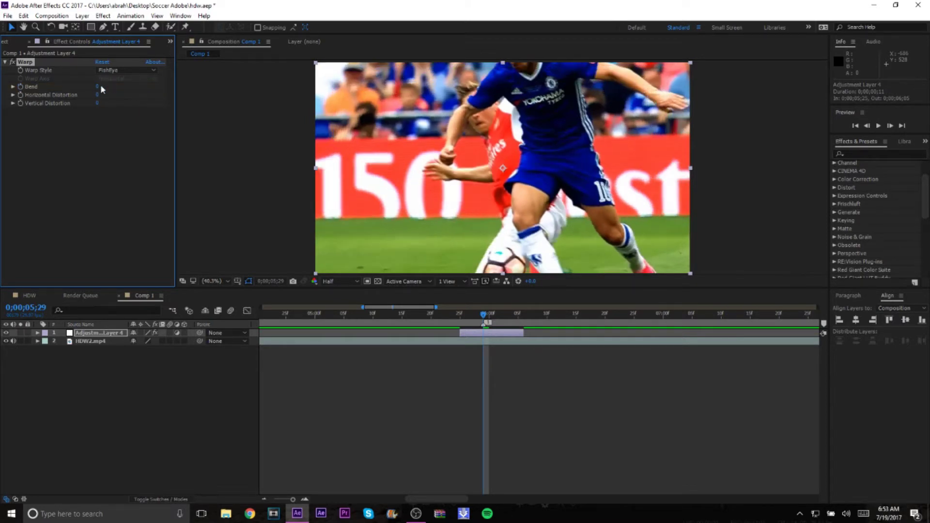
key("e")
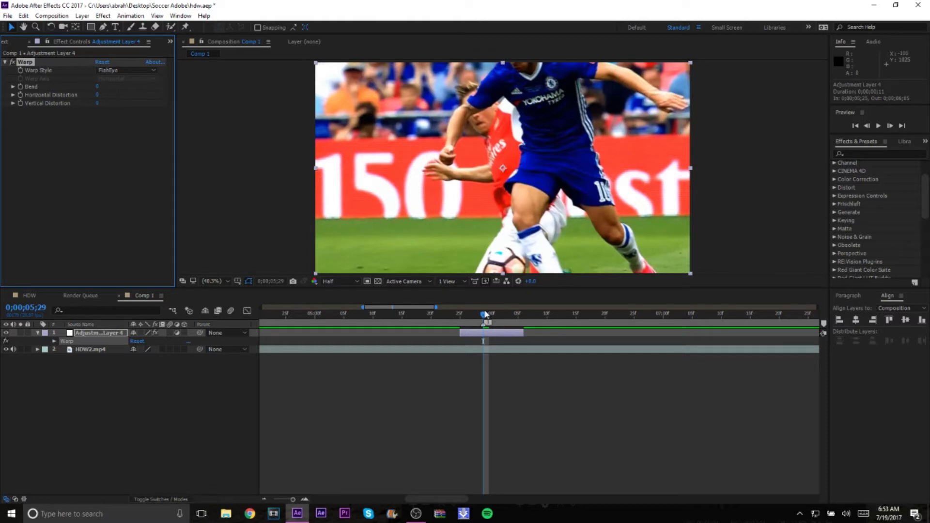
left_click_drag(484, 314, 484, 315)
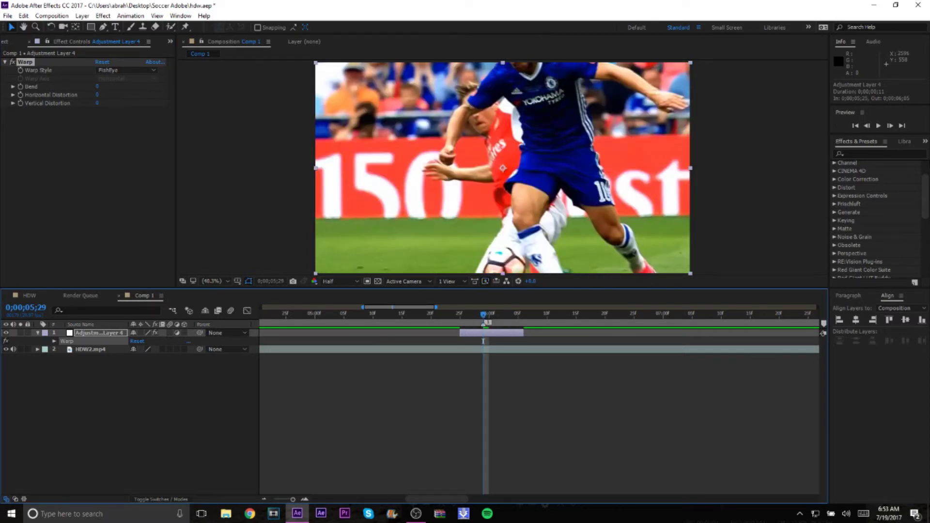
- Move the adjustment layer so it starts at 0;00;05;22, seven frames before the clip change
left_click(868, 126)
left_click(869, 126)
left_click(868, 125)
left_click(868, 125)
left_click(868, 125)
left_click(868, 125)
left_click(869, 126)
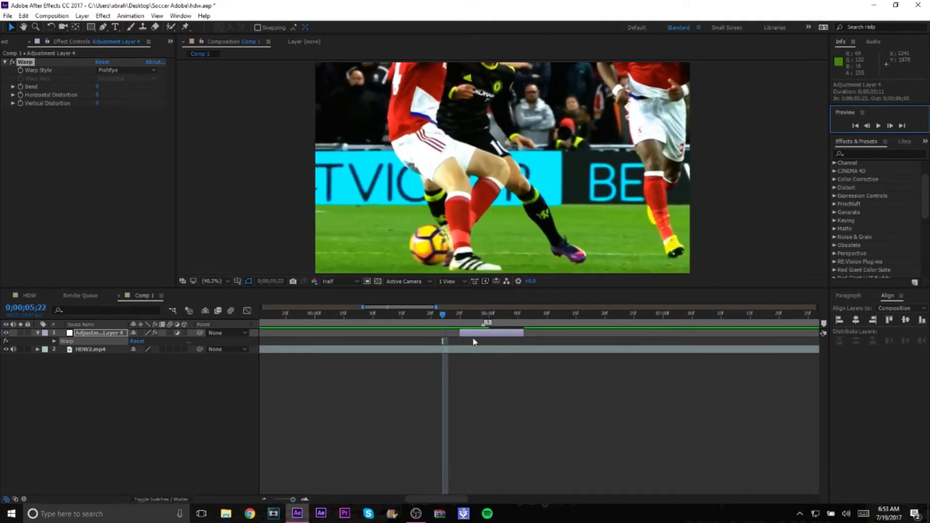
left_click_drag(476, 333, 458, 333)
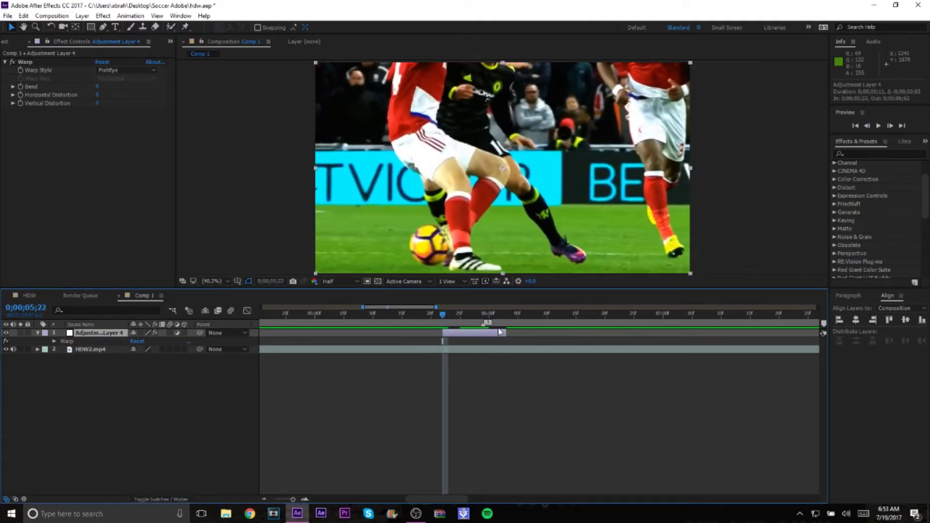
- Trim the adjustment layer's end to the clip change at 0;00;05;29
left_click(487, 316)
scroll(503, 335, "up", 1)
left_click_drag(503, 335, 464, 334)
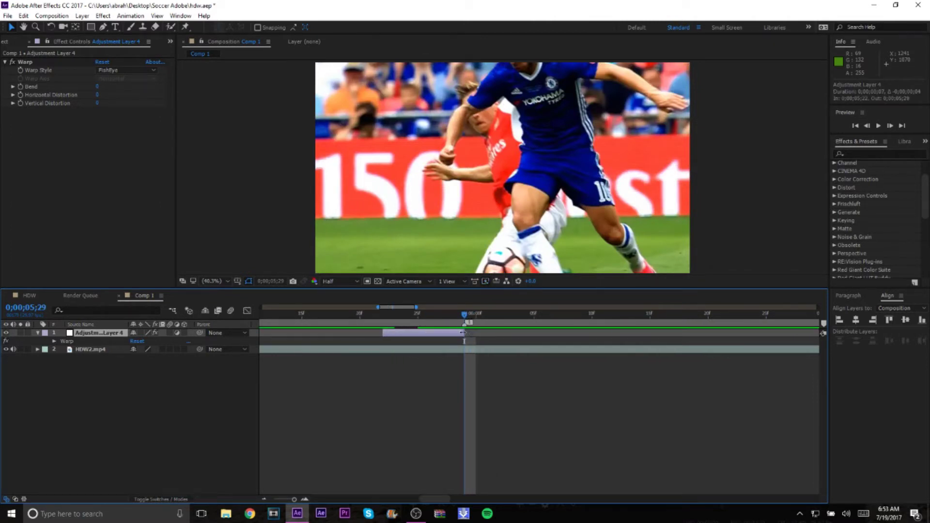
- Add a Bend keyframe with value 0 at the adjustment layer's start at 0;00;05;22
left_click_drag(406, 316, 385, 319)
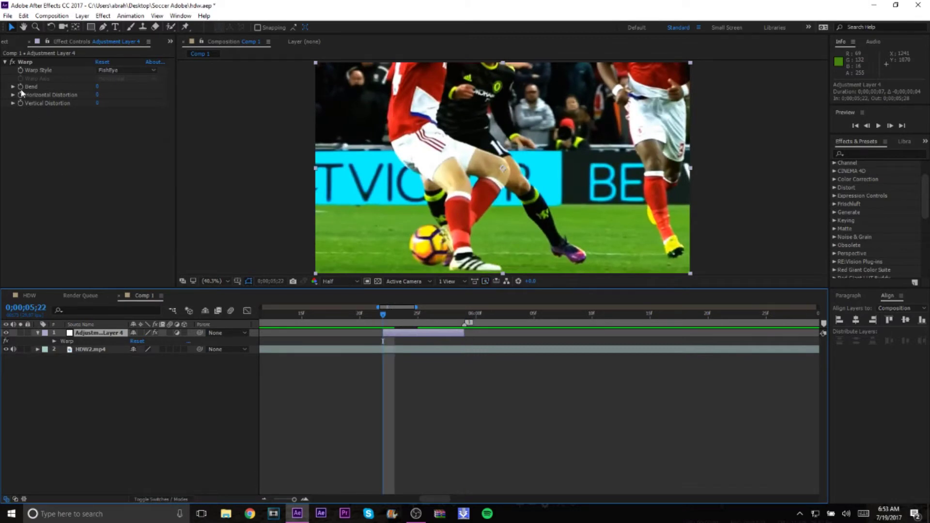
left_click(114, 135)
left_click_drag(383, 316, 464, 320)
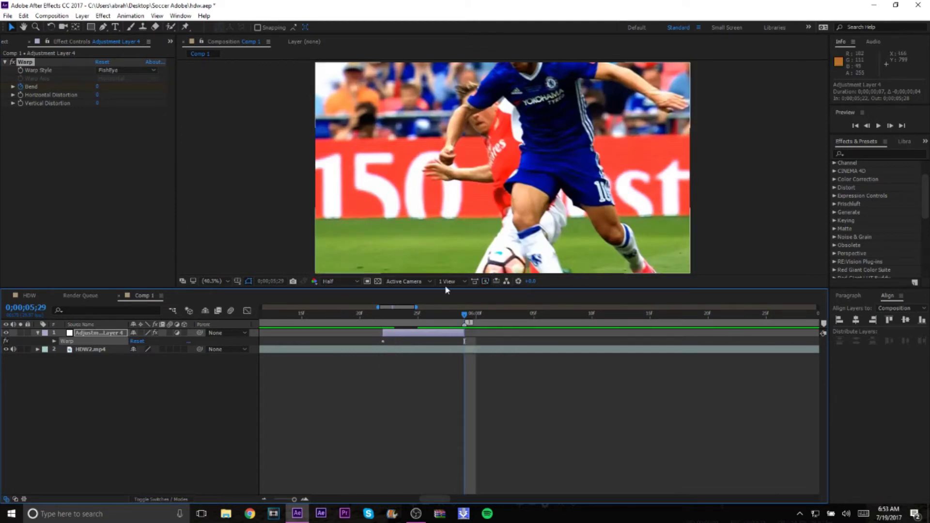
key("Page_Up")
left_click_drag(98, 87, 70, 87)
key("ctrl+z")
- Set the FishEye Bend to -100 at the clip change at 0;00;05;29
left_click(453, 317)
left_click_drag(452, 316, 465, 316)
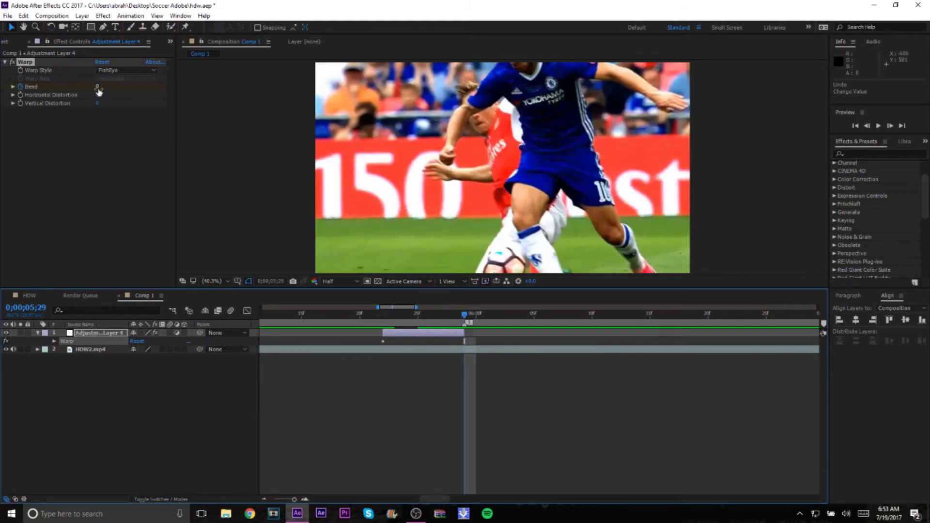
left_click(98, 87)
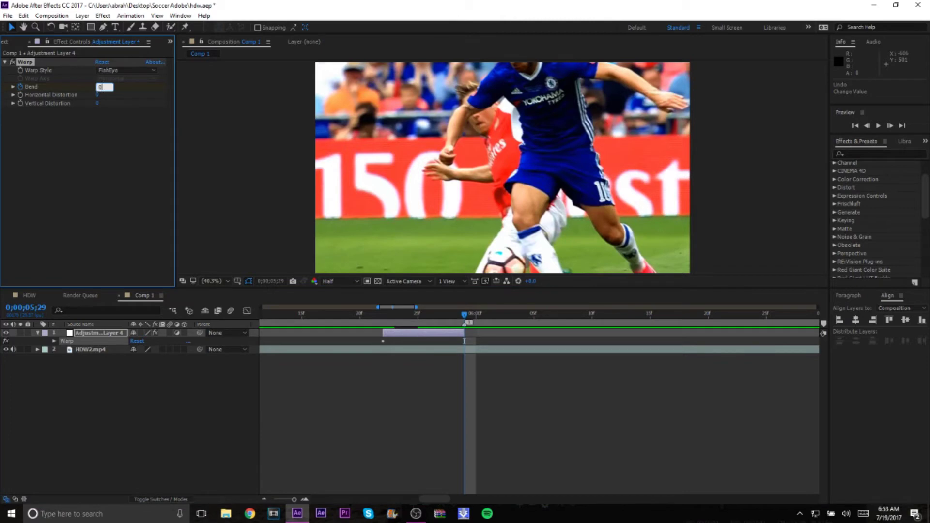
key("Return")
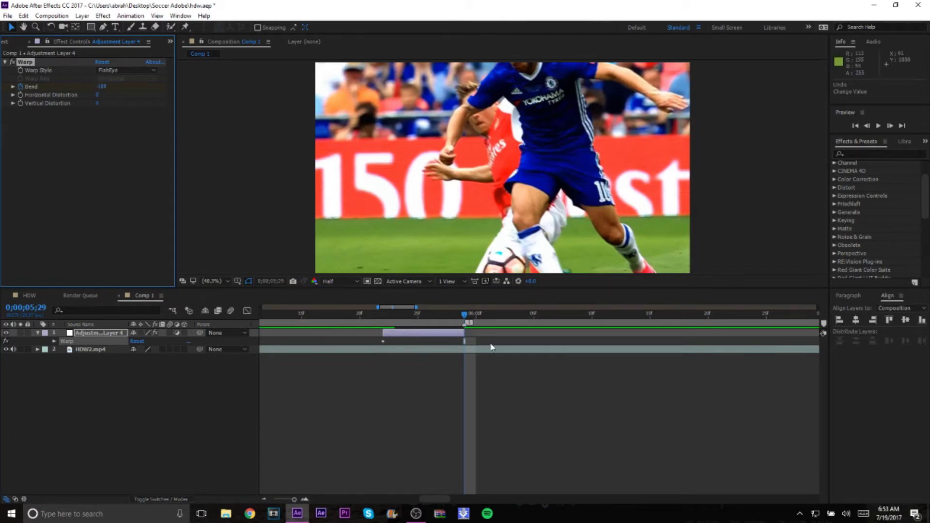
- Play back the FishEye transition and return the current time to the clip change at 0;00;05;29
scroll(491, 345, "down", 3)
left_click(466, 316)
key("space")
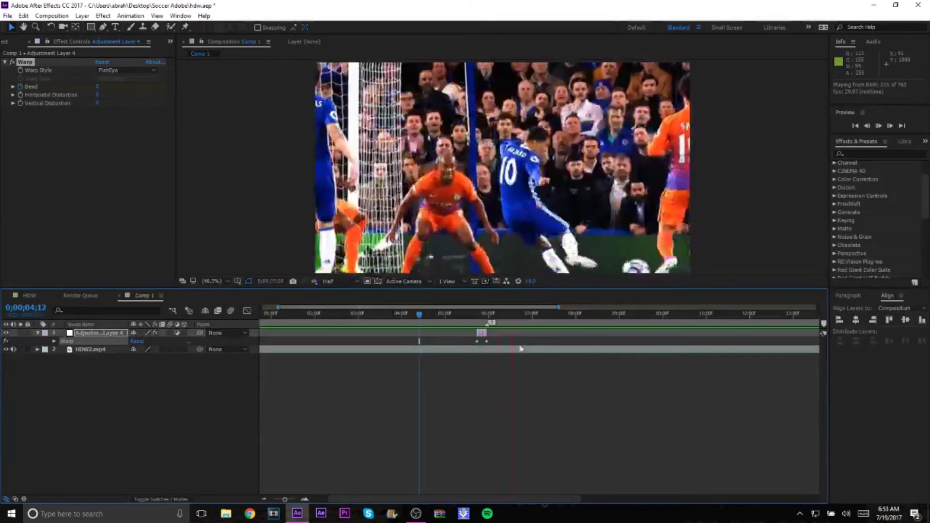
left_click(487, 319)
key("equal")
key("equal")
key("equal")
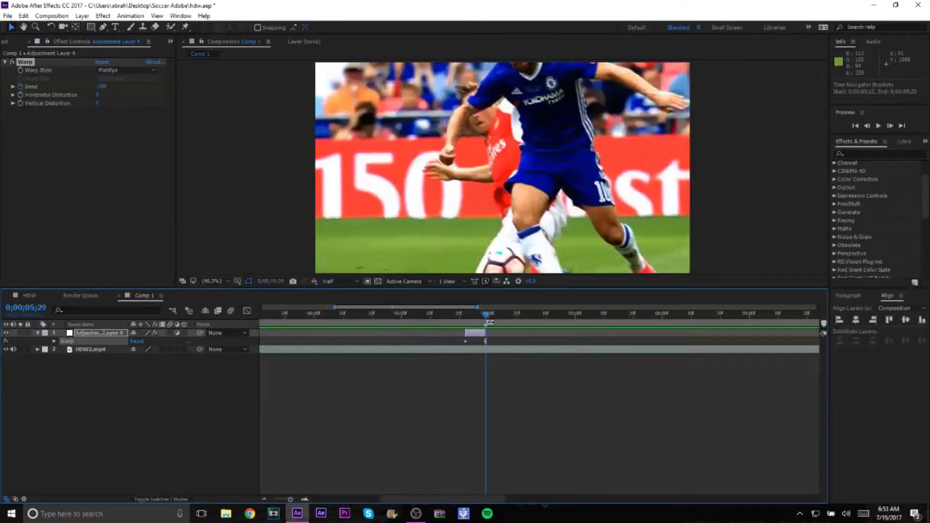
key("equal")
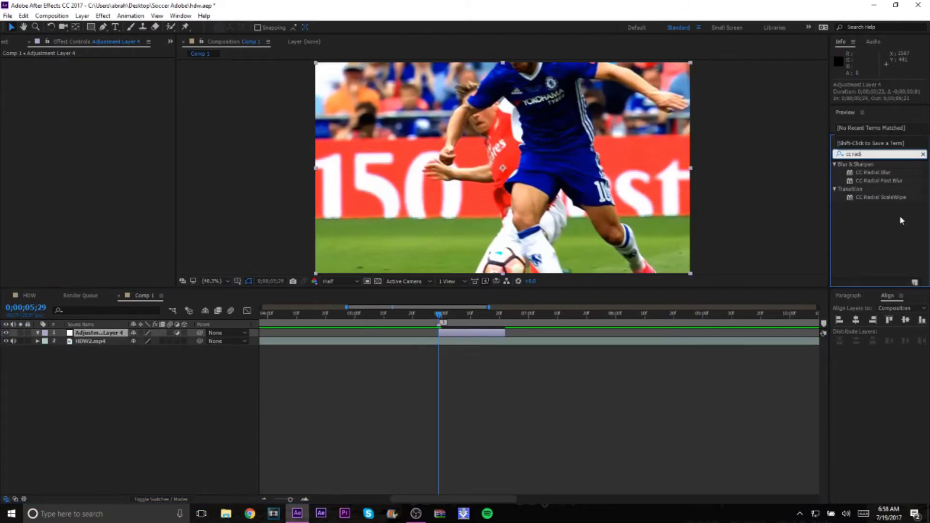
left_click_drag(895, 182, 467, 332)
left_click(123, 86)
left_click(248, 174)
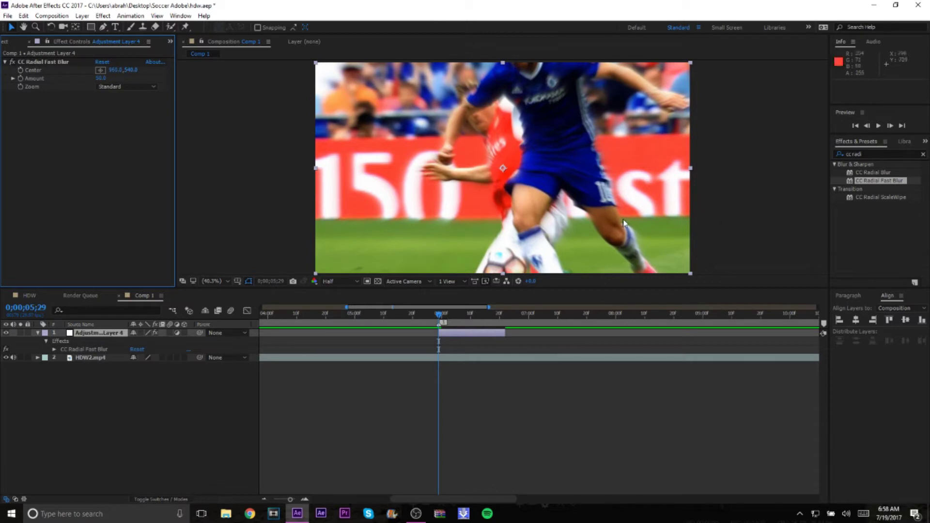
key("ctrl+z")
- Apply CC Radial Blur to the adjustment layer and set its type to Fading Zoom
left_click_drag(872, 173, 467, 334)
left_click(120, 71)
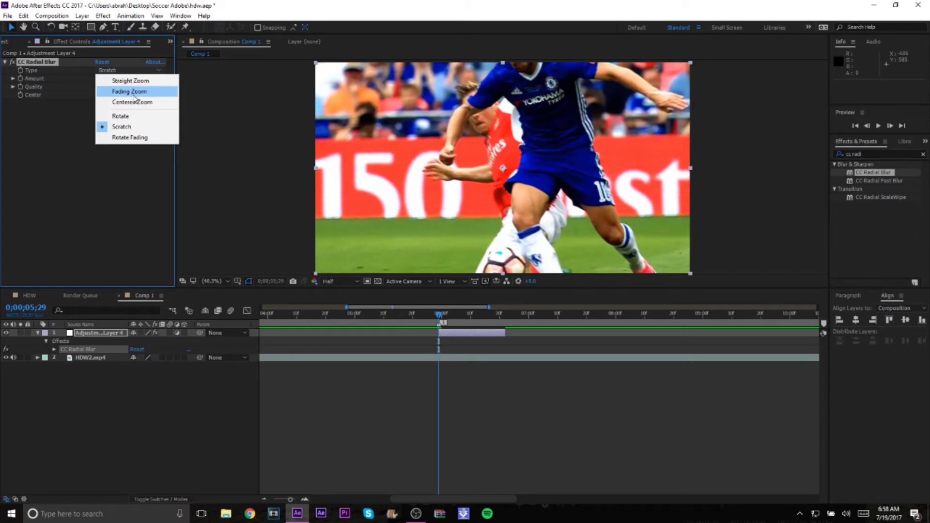
left_click(129, 91)
- Move the adjustment layer's start to 0;00;05;18 and add a blur Amount keyframe of 0 there
left_click_drag(460, 338, 407, 318)
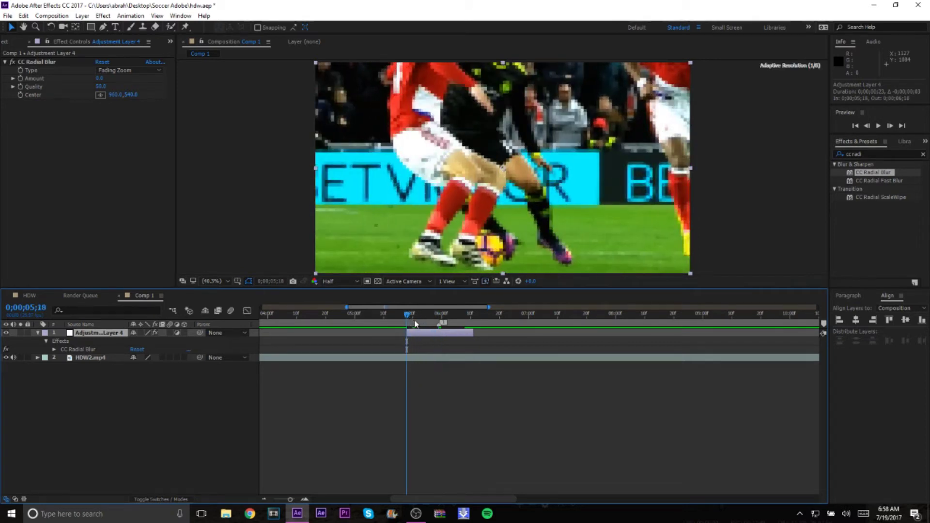
left_click(21, 78)
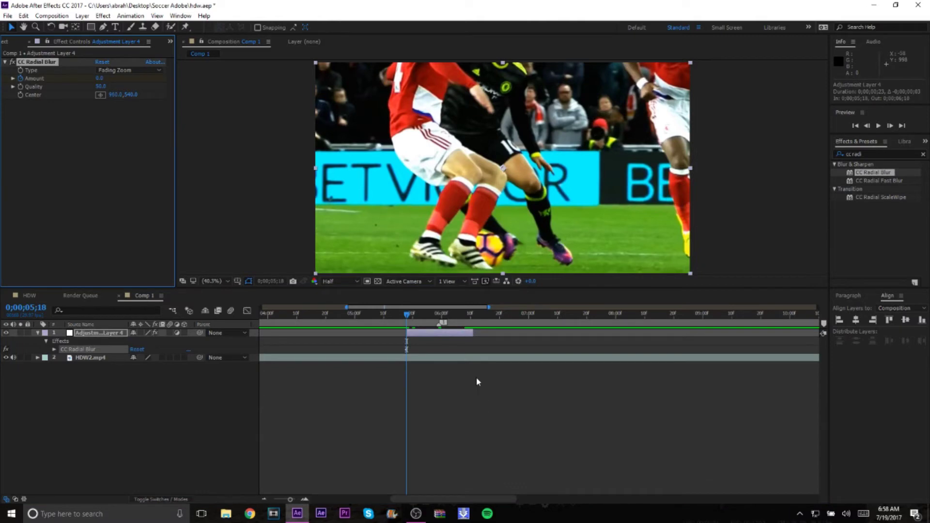
- Keyframe a higher blur Amount at the clip change at 0;00;05;29 and an Amount of 0 at 0;00;06;11
left_click_drag(408, 323, 435, 325)
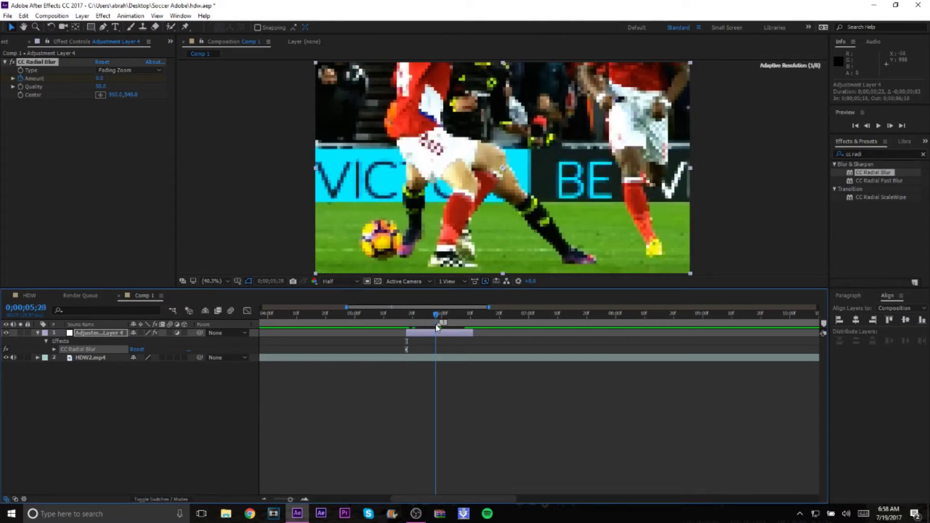
left_click_drag(100, 79, 130, 86)
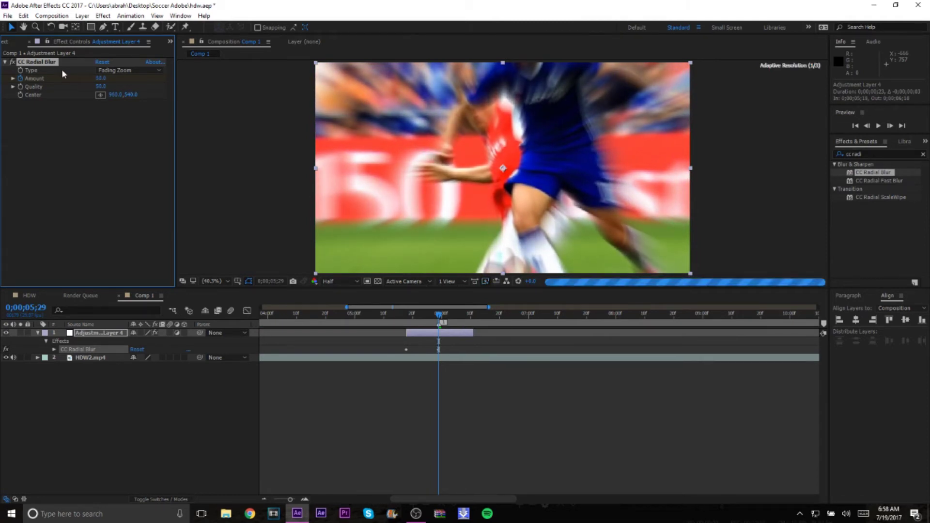
left_click(456, 319)
left_click_drag(461, 322, 473, 324)
left_click(101, 78)
type("0")
key("Return")
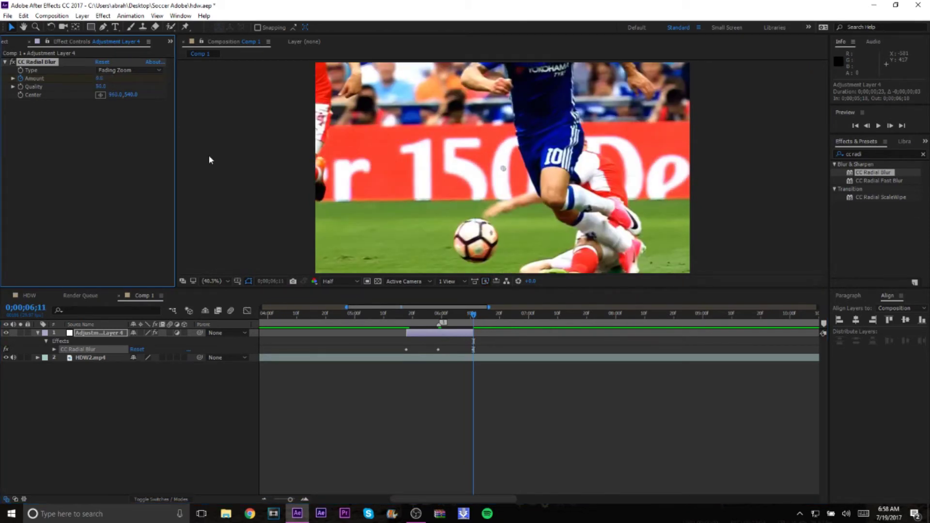
- Play back the radial blur transition from 0;00;05;00 and return the current time to the clip change
key("e")
scroll(449, 350, "down", 2)
left_click(383, 314)
key("space")
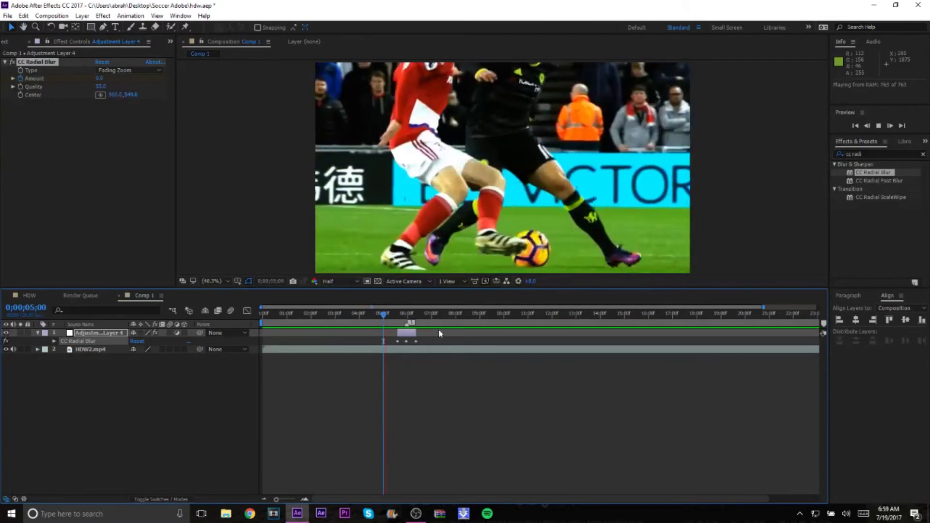
left_click(408, 318)
scroll(424, 338, "up", 2)
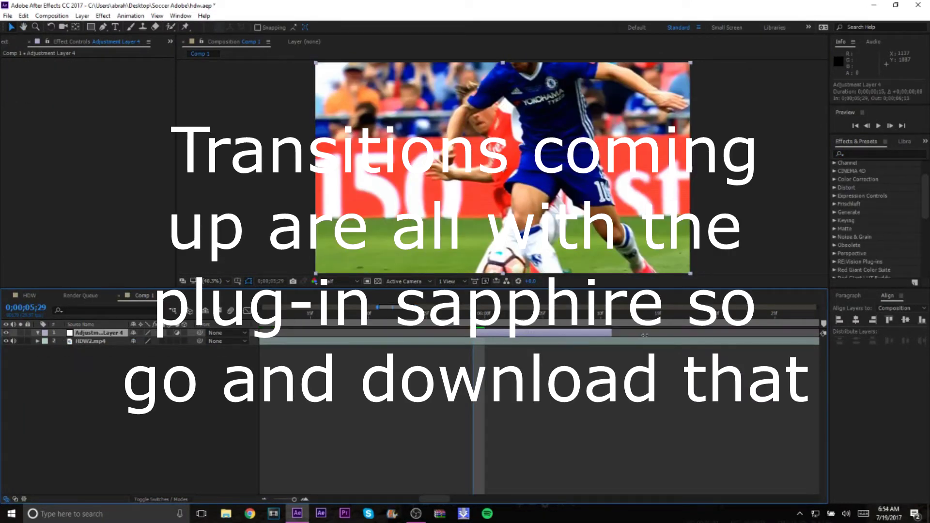
- Search the effects for s_shake and apply the Sapphire S_Shake effect to the adjustment layer
left_click(860, 153)
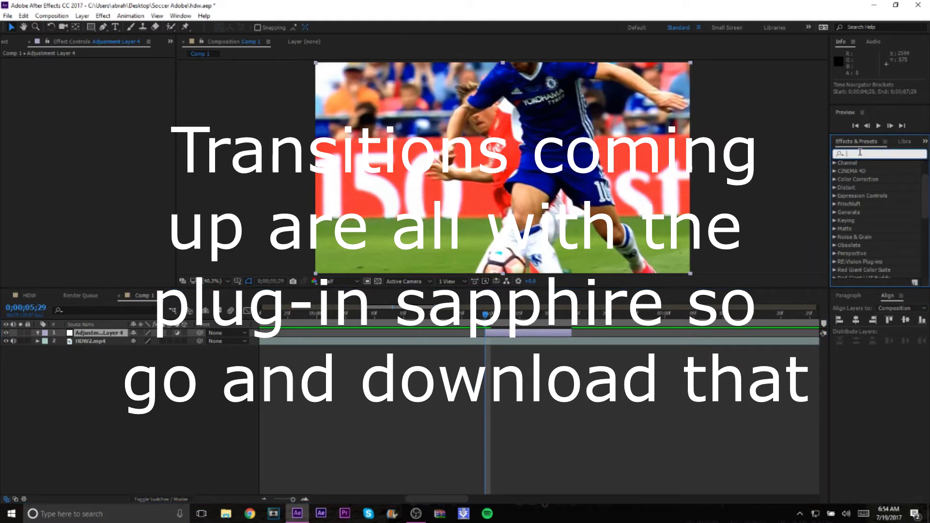
type("sha")
key("BackSpace")
key("BackSpace")
type("_shake")
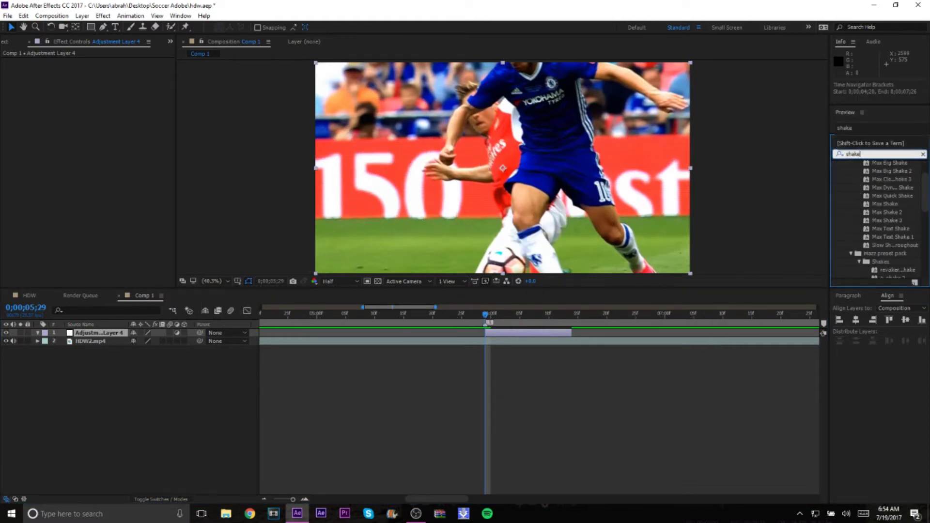
left_click_drag(868, 238, 508, 333)
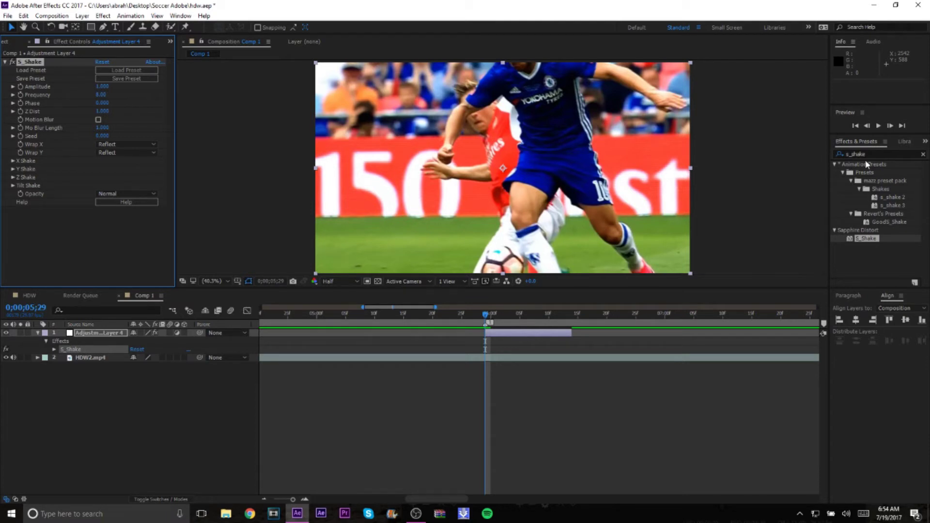
- Move the adjustment layer so it starts at 0;00;05;25, four frames before the clip change
left_click(867, 125)
left_click(868, 126)
left_click(867, 126)
left_click(868, 125)
left_click_drag(492, 332, 469, 333)
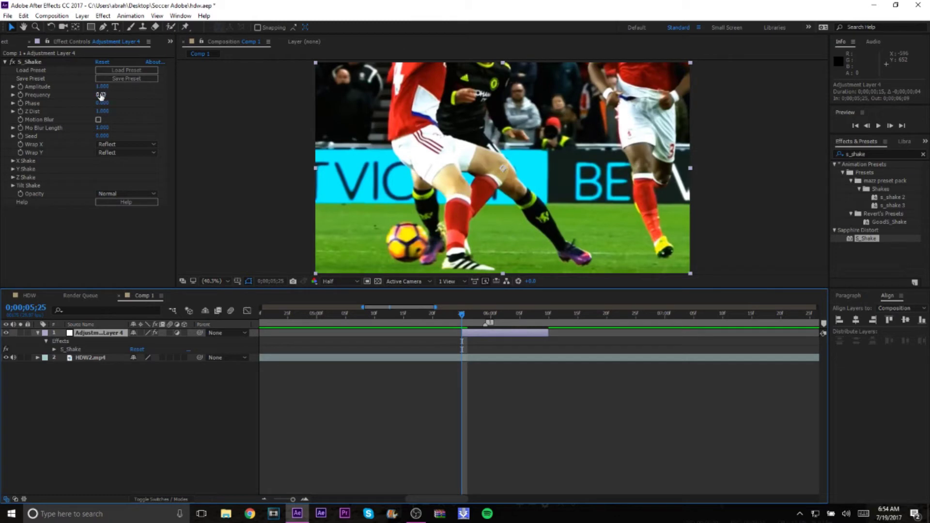
- Enable Motion Blur for S_Shake and keyframe its Amplitude at about 4.1 at 0;00;05;25 and lower at 0;00;05;29
left_click(98, 120)
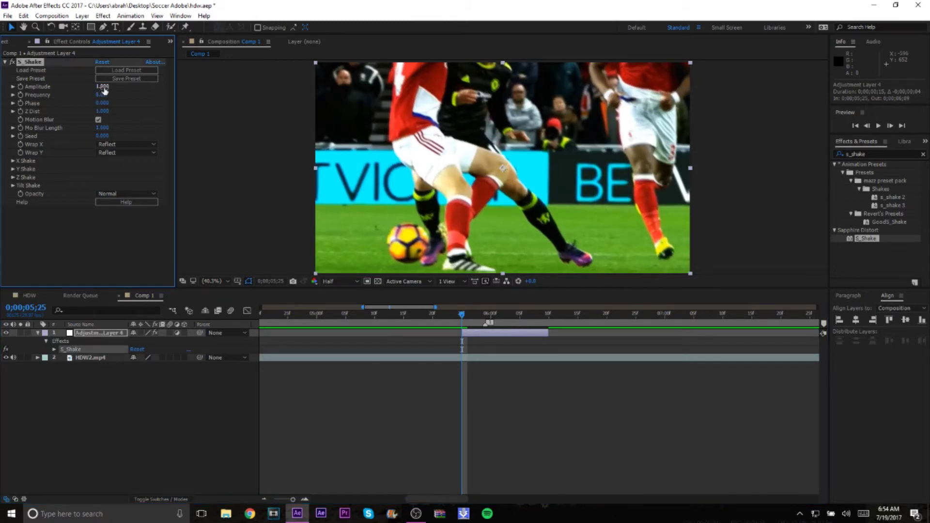
left_click_drag(111, 87, 276, 109)
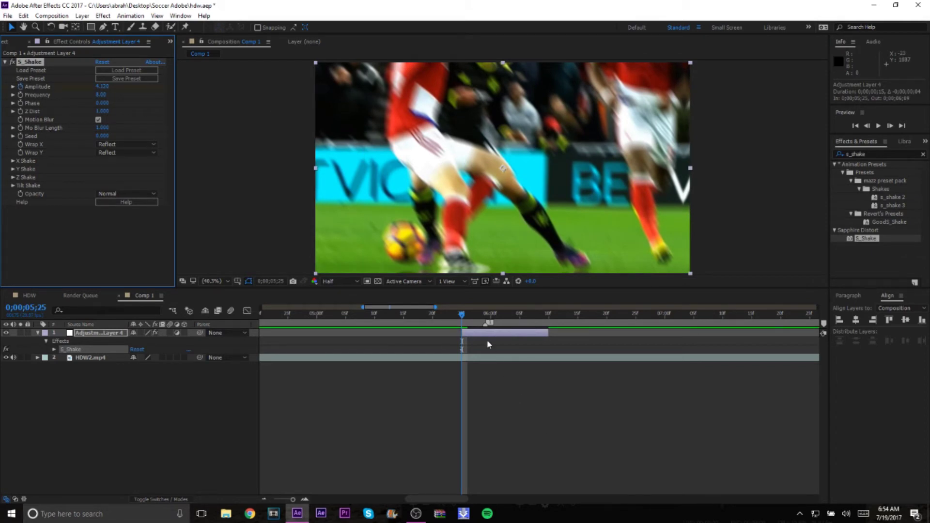
left_click_drag(463, 318, 485, 319)
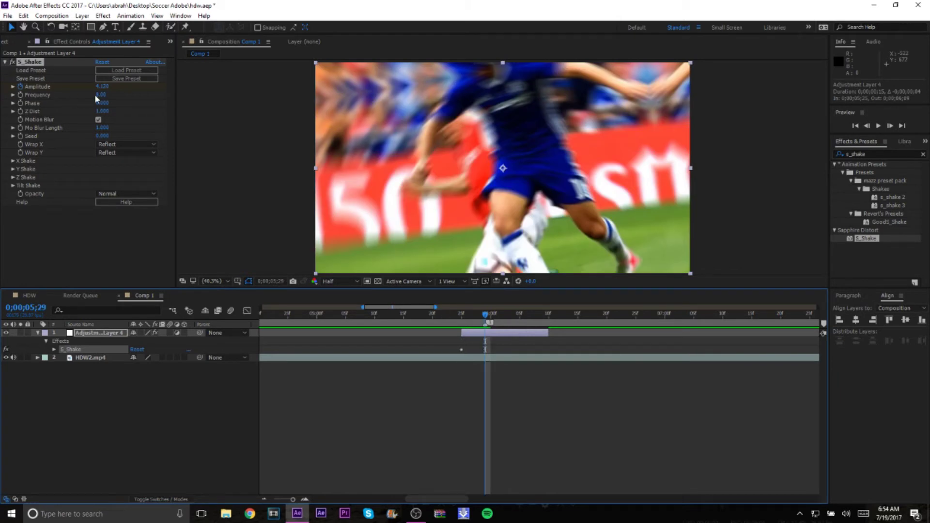
left_click_drag(103, 87, 71, 87)
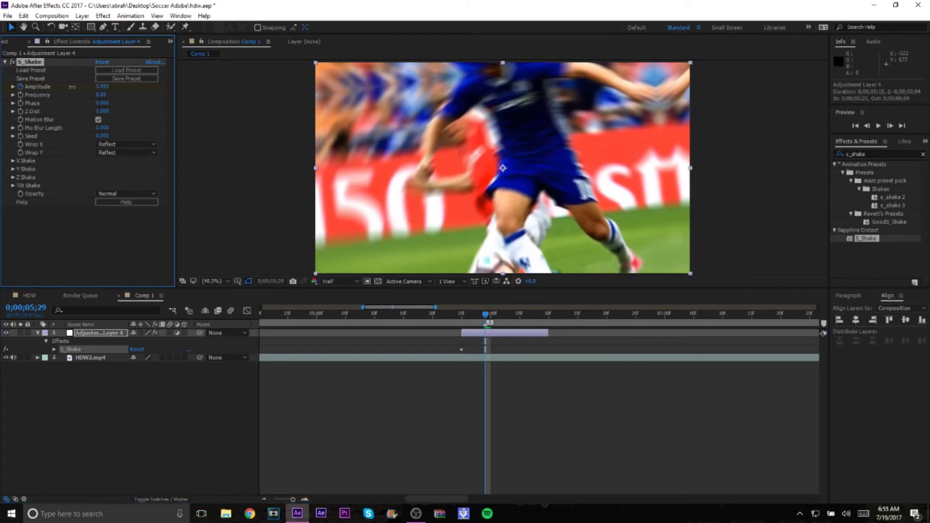
- Set the S_Shake Amplitude to 0 at 0;00;06;06
left_click(890, 126)
left_click(890, 125)
left_click(890, 125)
left_click(890, 126)
left_click(890, 125)
left_click(890, 125)
left_click(890, 126)
left_click(102, 86)
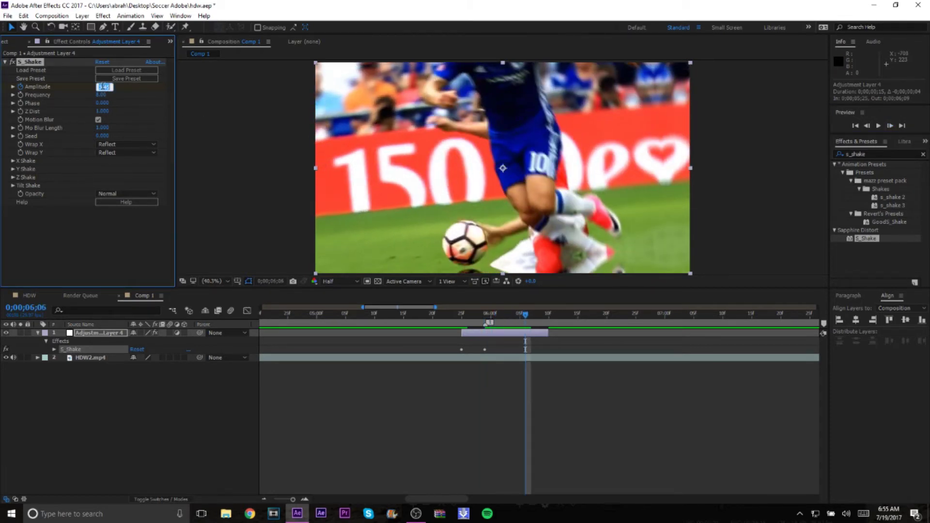
key("Return")
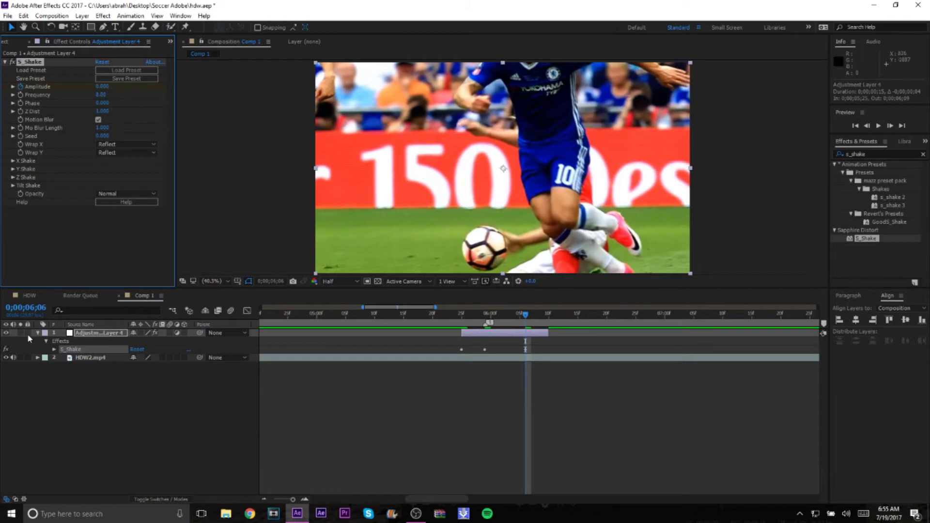
- Apply Easy Ease to the three S_Shake Amplitude keyframes and collapse the effect's properties in the timeline
left_click(54, 349)
left_click_drag(440, 355, 627, 413)
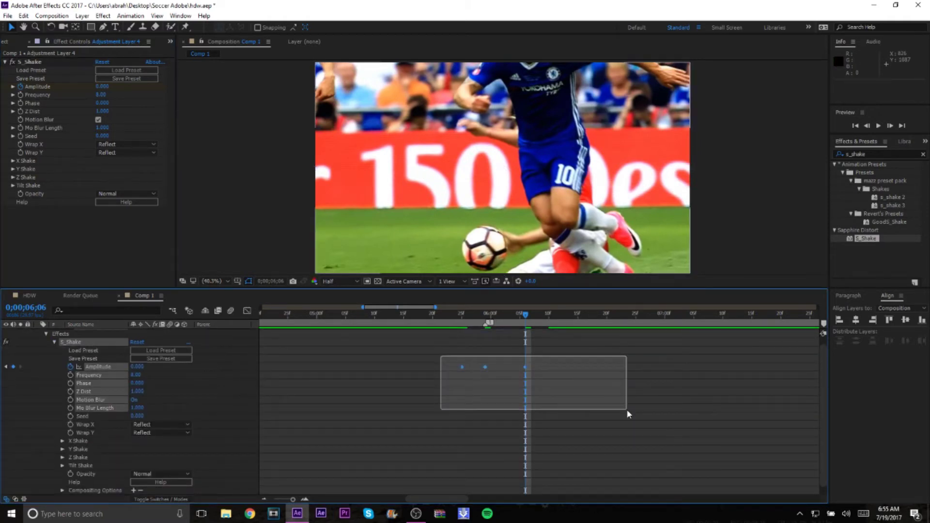
right_click(525, 373)
mouse_move(571, 489)
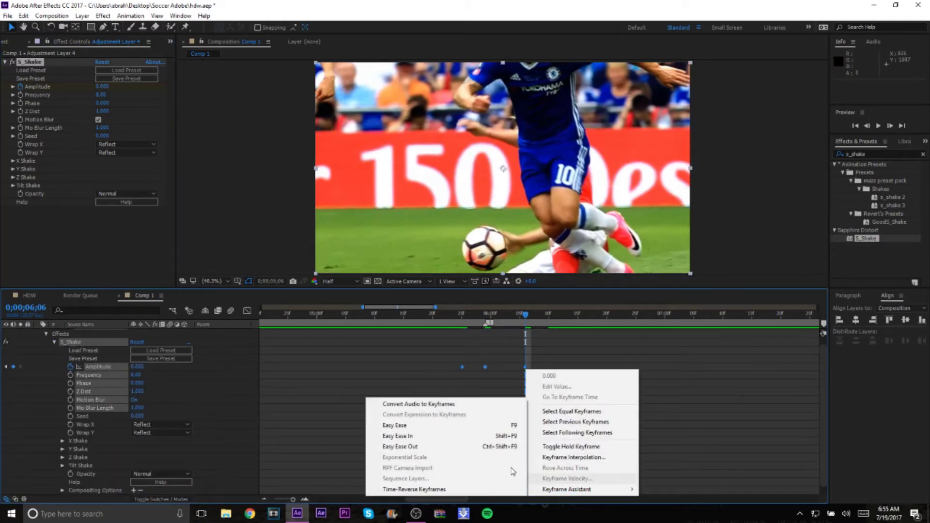
left_click(427, 424)
key("e")
- Play back the S_Shake transition from about 0;00;04;06, and again from 0;00;05;06
scroll(507, 356, "down", 2)
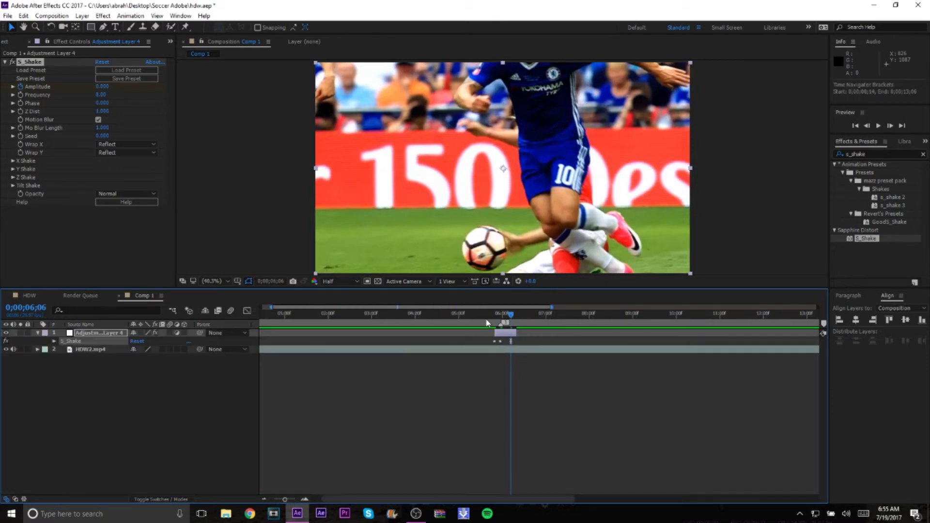
left_click_drag(477, 318, 428, 323)
key("space")
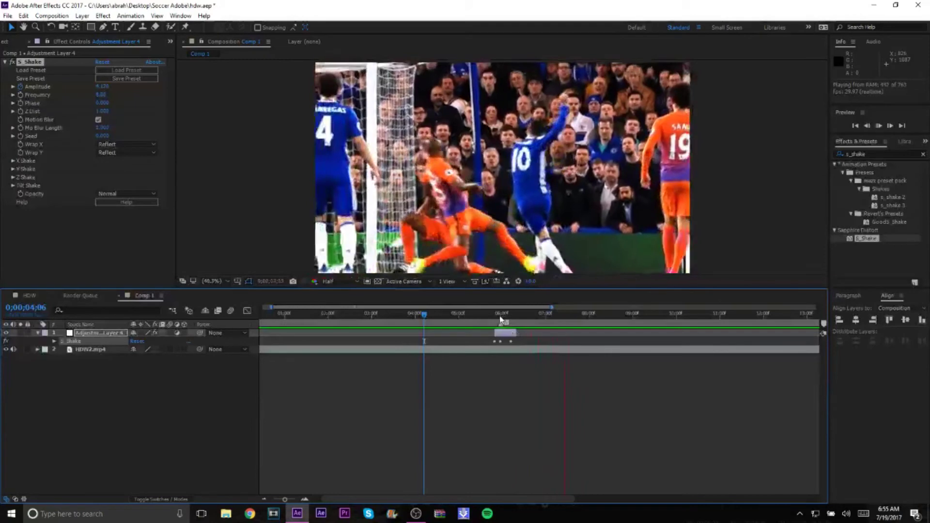
left_click(467, 314)
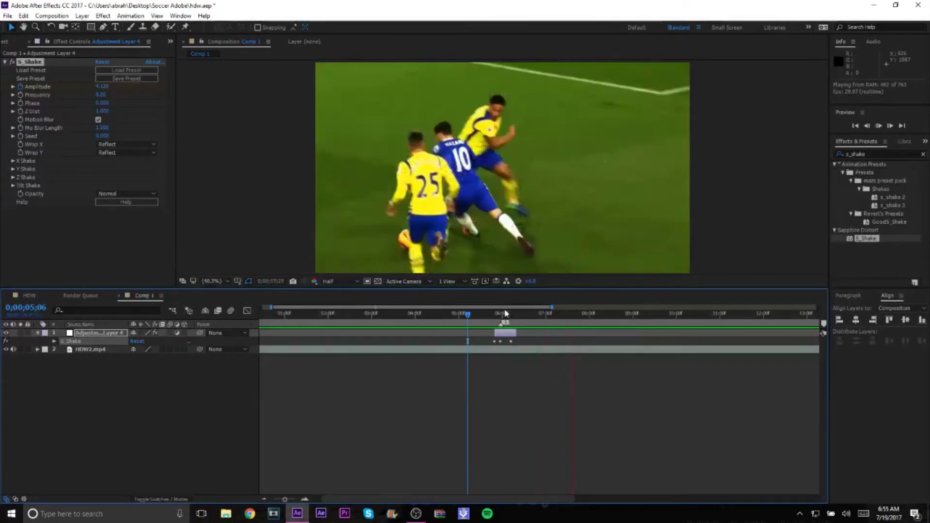
- Move the adjustment layer to start at the clip change, 0;00;05;29, and remove its S_Shake effect
left_click(502, 317)
key("space")
key("equal")
key("equal")
key("equal")
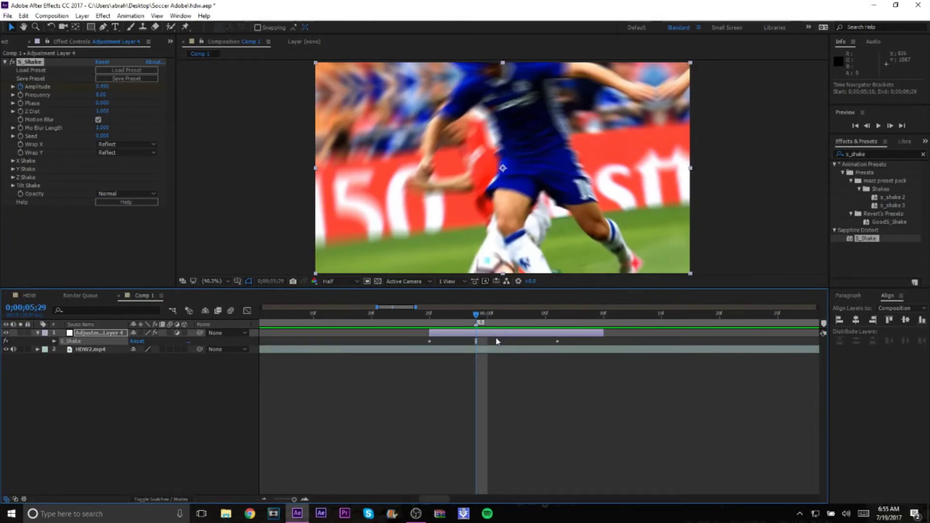
left_click_drag(491, 335, 526, 336)
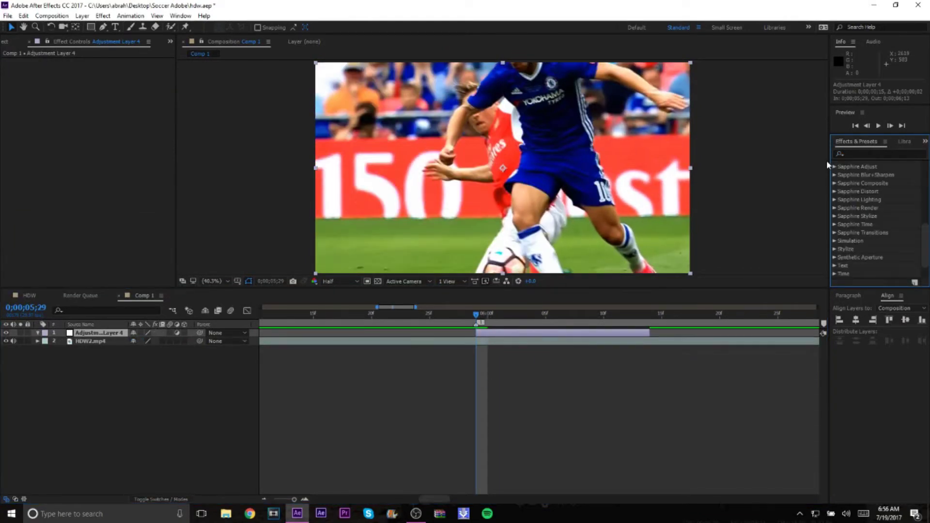
- Search the effects for s_blur and apply Sapphire S_BlurDirectional to the adjustment layer
left_click(857, 152)
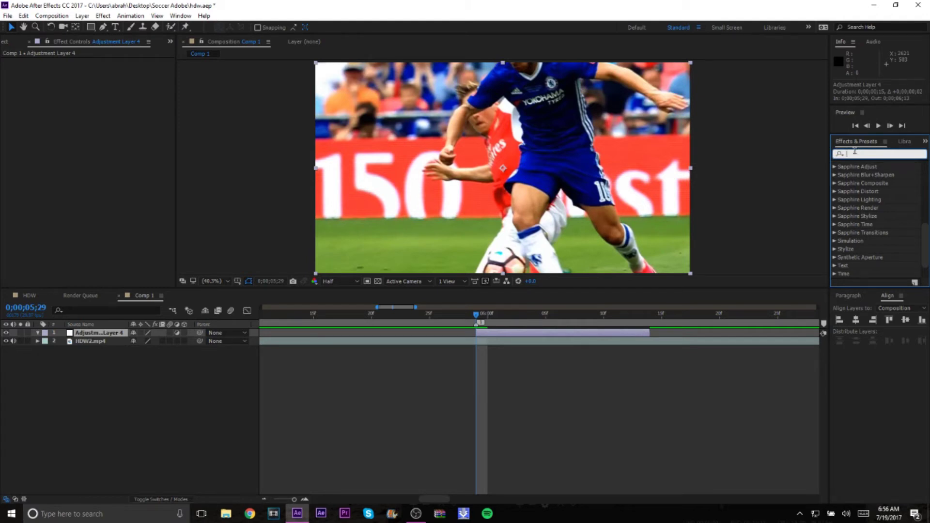
type("s_b")
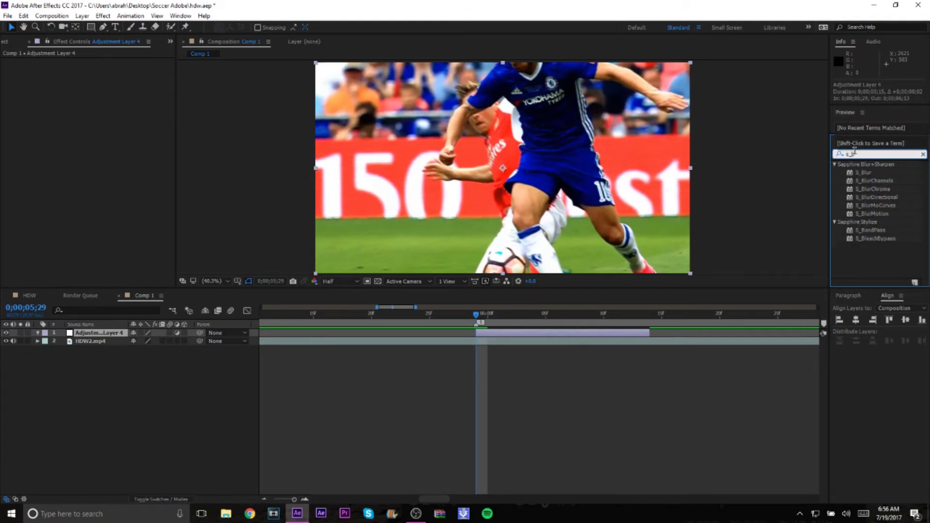
type("lur")
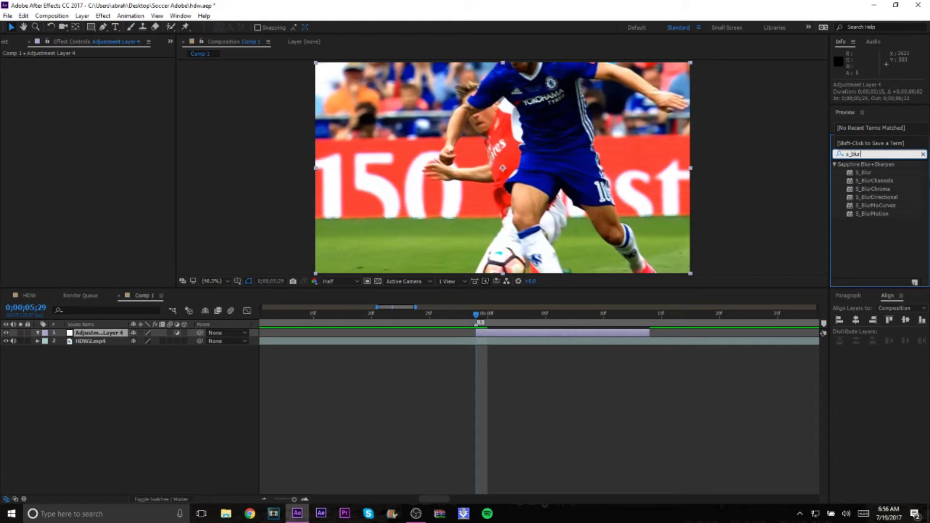
left_click_drag(879, 198, 504, 170)
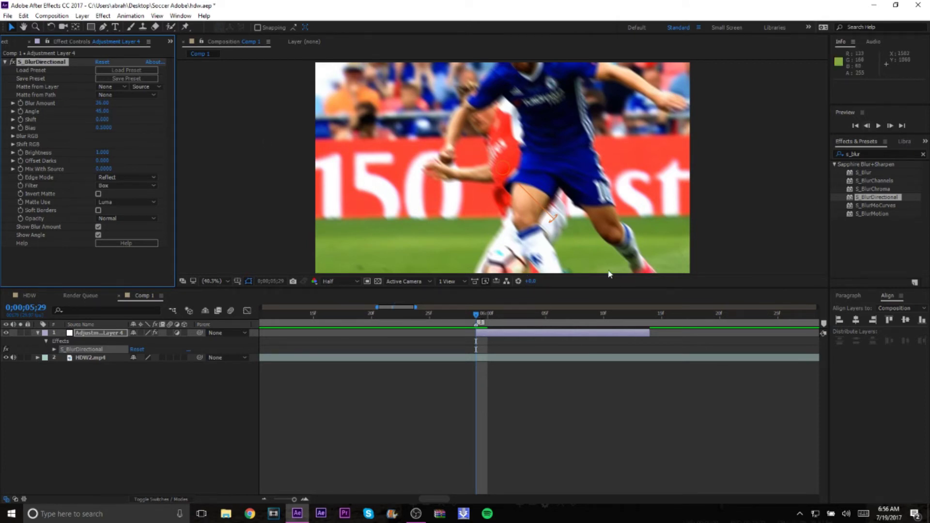
- Move and trim the adjustment layer to run from 0;00;05;27 to 0;00;06;00, around the clip change
scroll(481, 334, "up", 1)
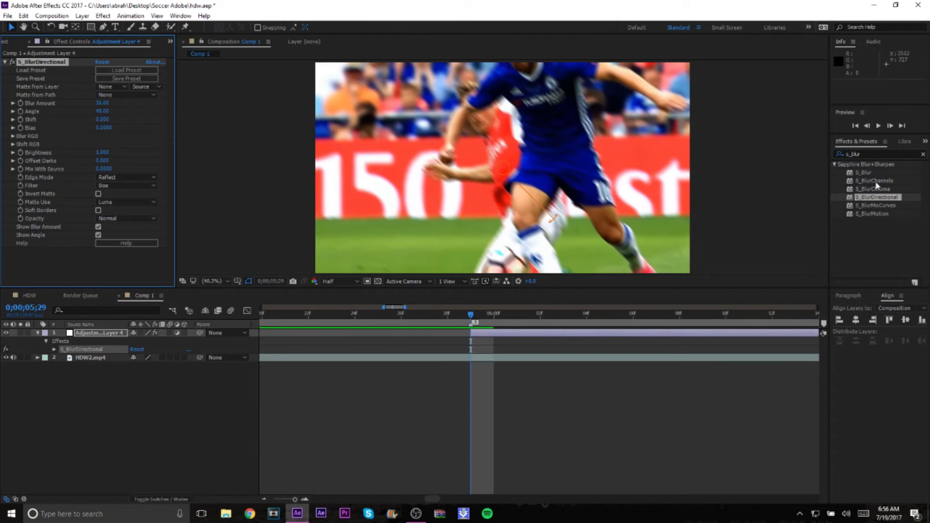
left_click(869, 127)
left_click(869, 127)
left_click(869, 126)
left_click_drag(486, 335, 517, 324)
left_click_drag(772, 334, 433, 320)
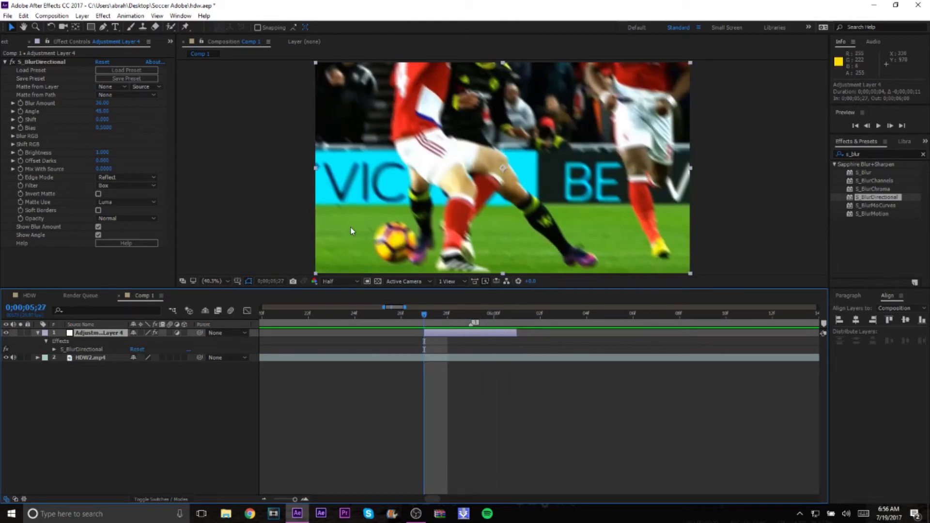
- Keyframe the S_BlurDirectional Blur Amount at 0 at 0;00;05;27 and at a strong blur at 0;00;05;29
left_click(103, 103)
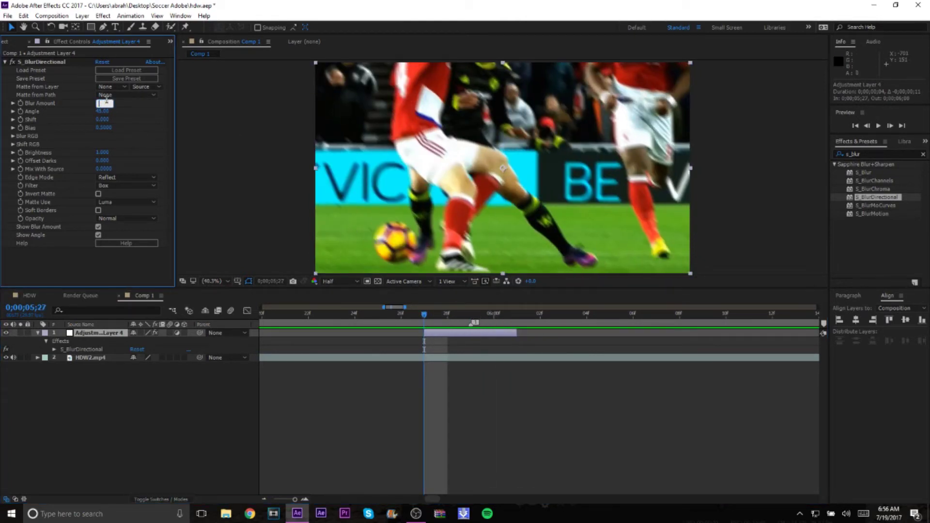
key("Return")
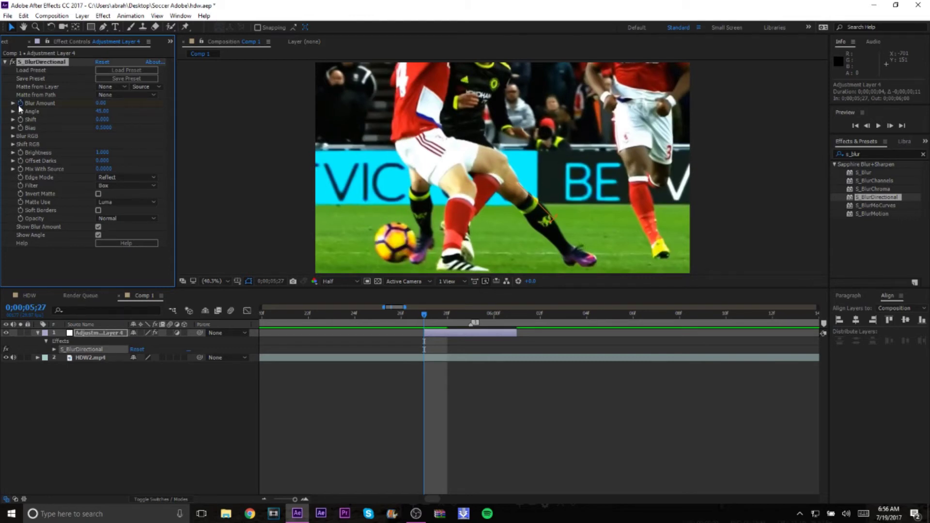
left_click_drag(425, 316, 470, 318)
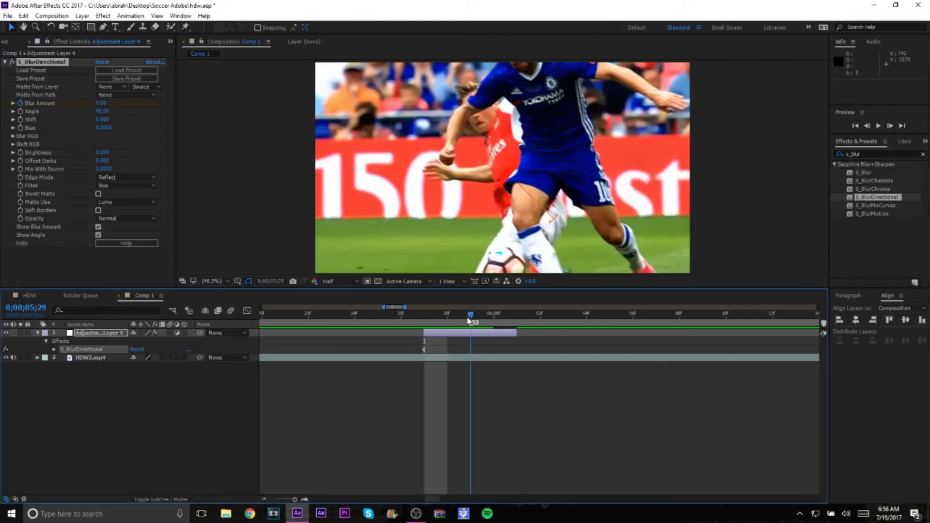
left_click_drag(102, 104, 315, 133)
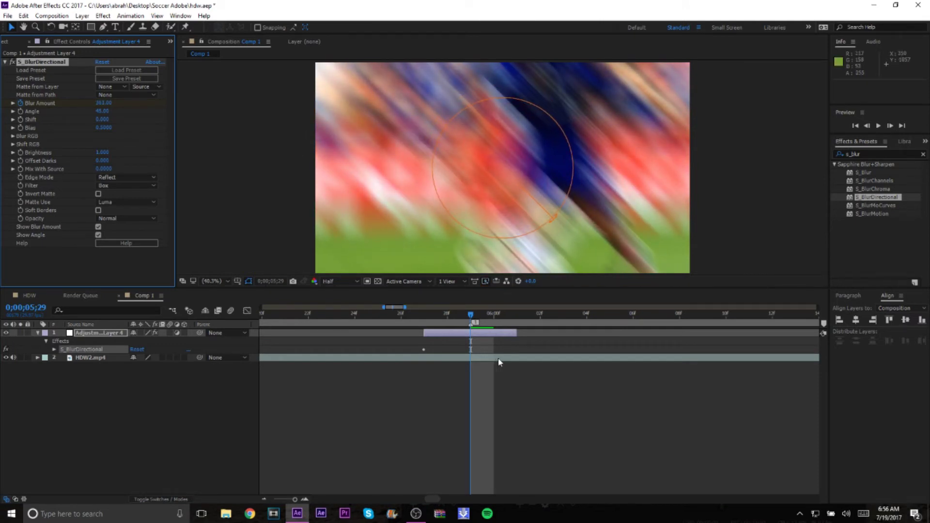
- Add a third Blur Amount keyframe at the adjustment layer's end to bring the blur back down
left_click_drag(473, 319, 509, 328)
left_click(104, 104)
key("Return")
- Return to the clip change at 0;00;05;29 and set the S_BlurDirectional Angle to 180
left_click(470, 320)
mouse_move(458, 321)
left_mouse_down()
mouse_move(428, 321)
mouse_move(486, 332)
mouse_move(468, 334)
left_mouse_up()
left_click(469, 335)
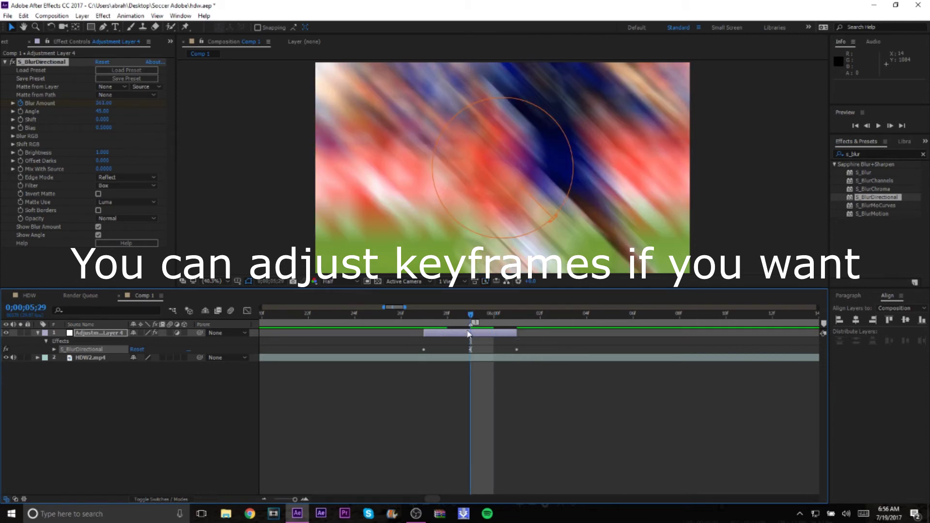
left_click_drag(102, 110, 173, 119)
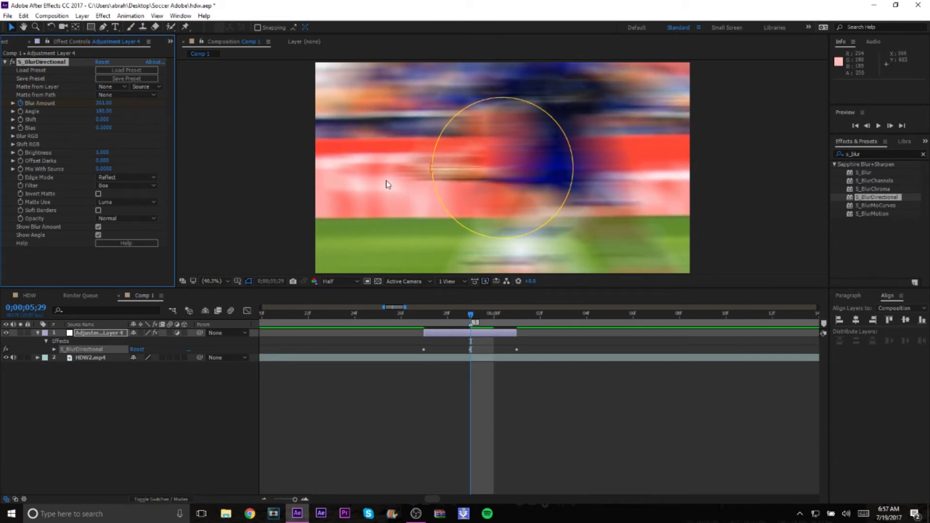
- Play back the directional blur transition from about 0;00;05;09, well before the clip change
left_click_drag(456, 317, 273, 326)
key("space")
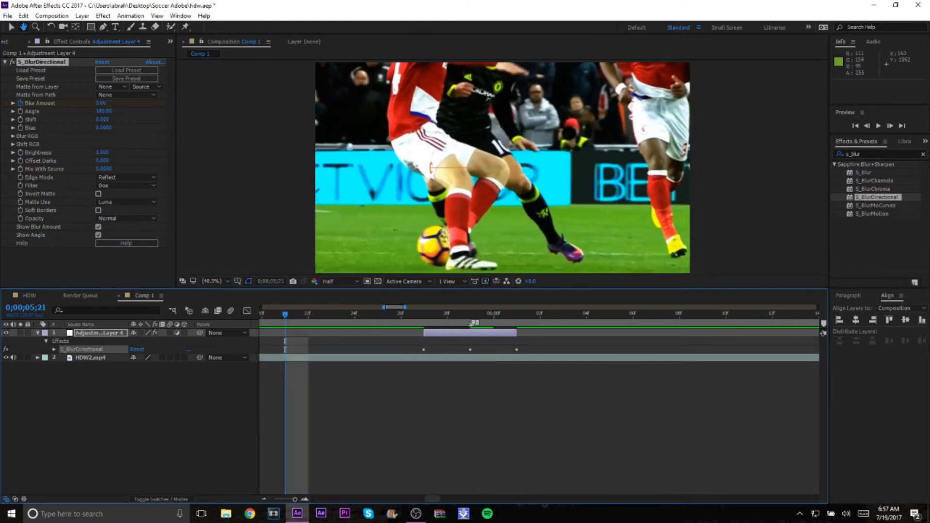
scroll(368, 330, "down", 3, "alt")
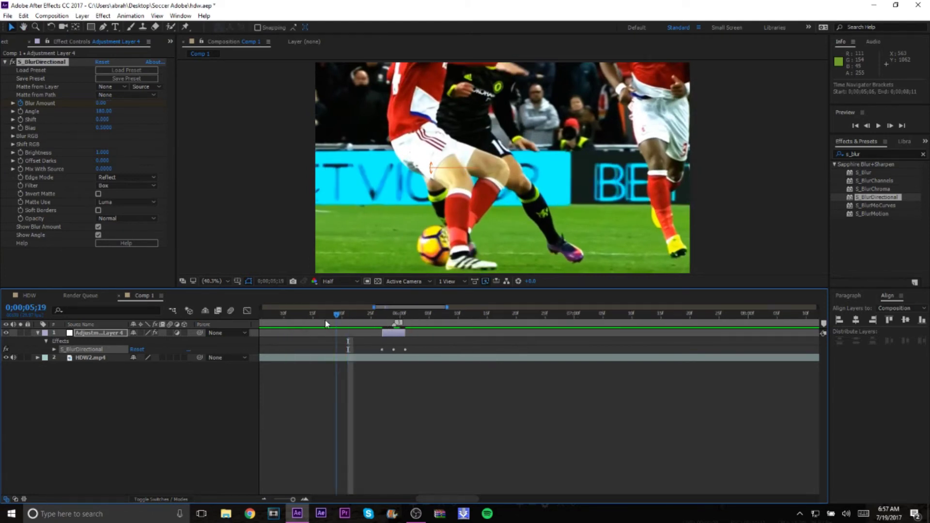
key("Page_Up")
key("Page_Up")
key("Page_Up")
key("Page_Up")
scroll(341, 325, "down", 2, "alt")
key("Page_Up")
key("Page_Up")
key("Page_Up")
key("Page_Up")
key("Page_Up")
key("Page_Up")
key("Page_Up")
key("space")
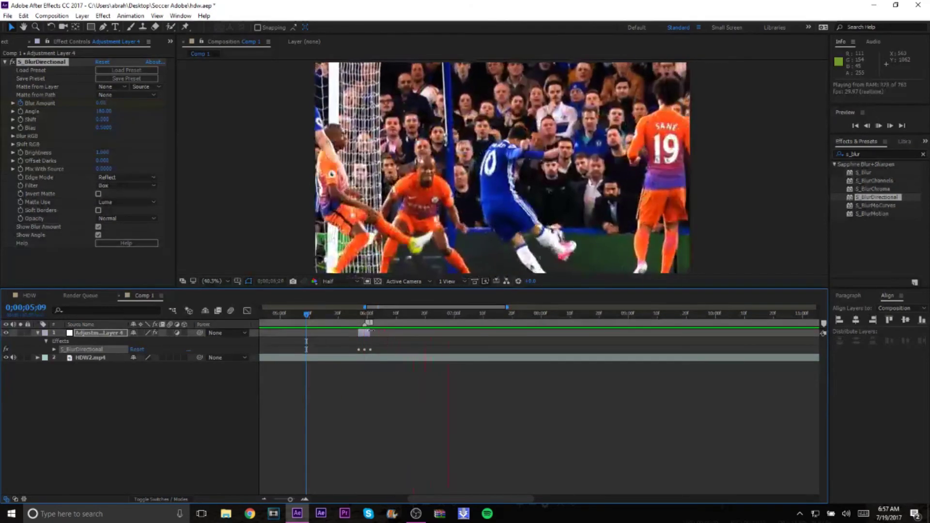
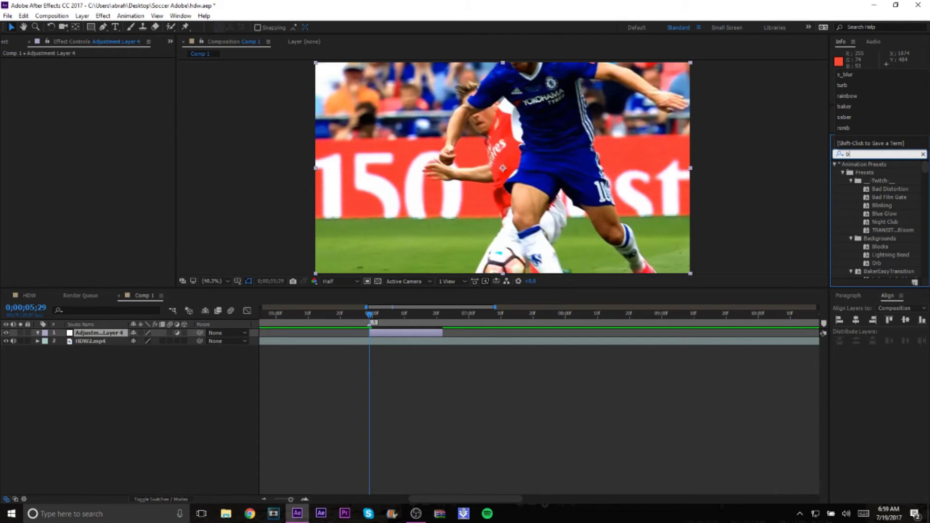
- Apply the BakerEasyTransition preset to the adjustment layer and align its middle Curve Editor keyframes with the clip change at 0;00;05;29
left_click_drag(890, 184, 405, 330)
left_click(397, 339)
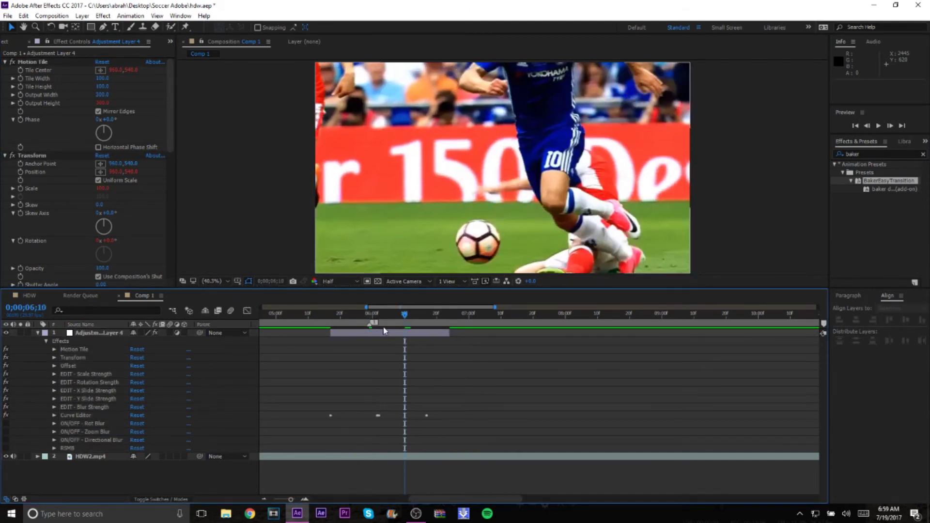
key("space")
key("equal")
left_click_drag(444, 500, 435, 497)
left_click_drag(463, 336, 451, 335)
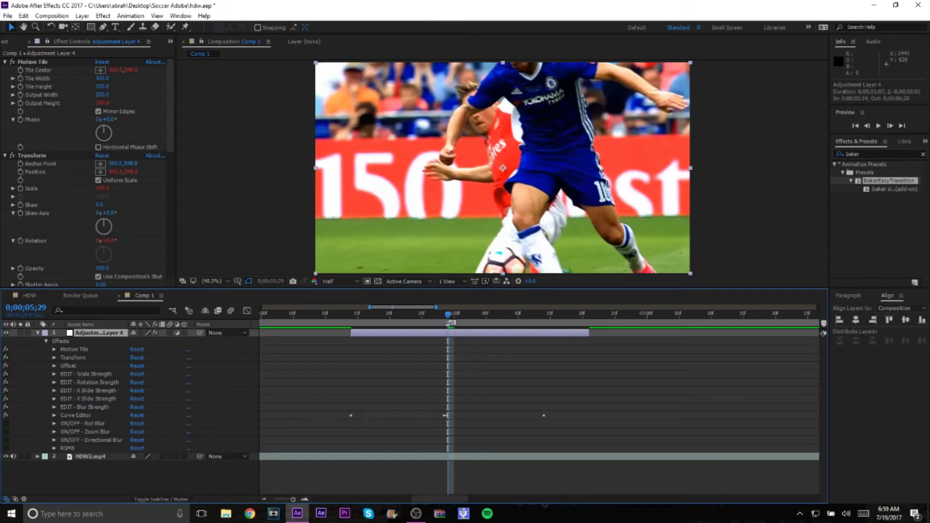
- Trim the adjustment layer's end to its last Curve Editor keyframe at 0;00;06;14 and return to the clip change
left_click_drag(448, 315, 544, 356)
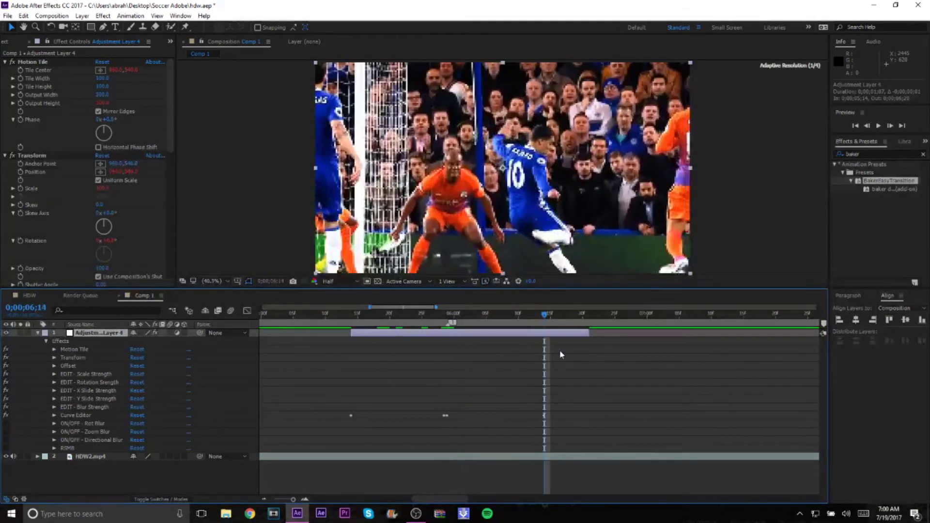
key("alt+bracketright")
left_click(449, 317)
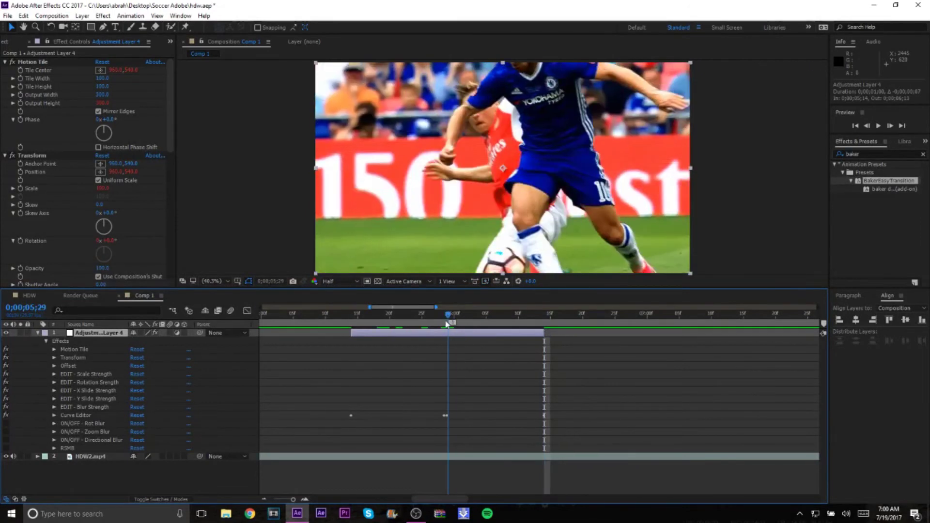
- Collapse the Motion Tile and Transform effects to reveal the preset's EDIT strength sliders
scroll(456, 355, "up", 5)
scroll(445, 374, "down", 3)
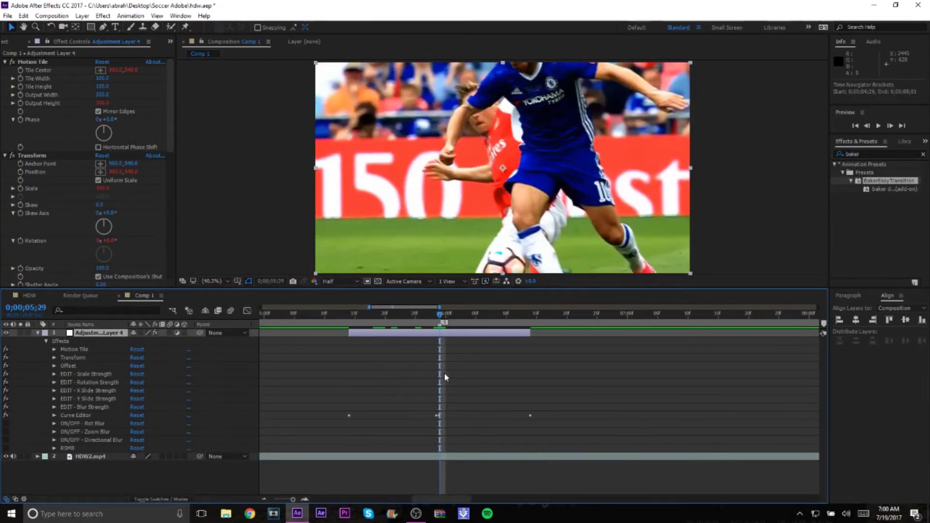
scroll(29, 146, "down", 4)
scroll(31, 152, "up", 4)
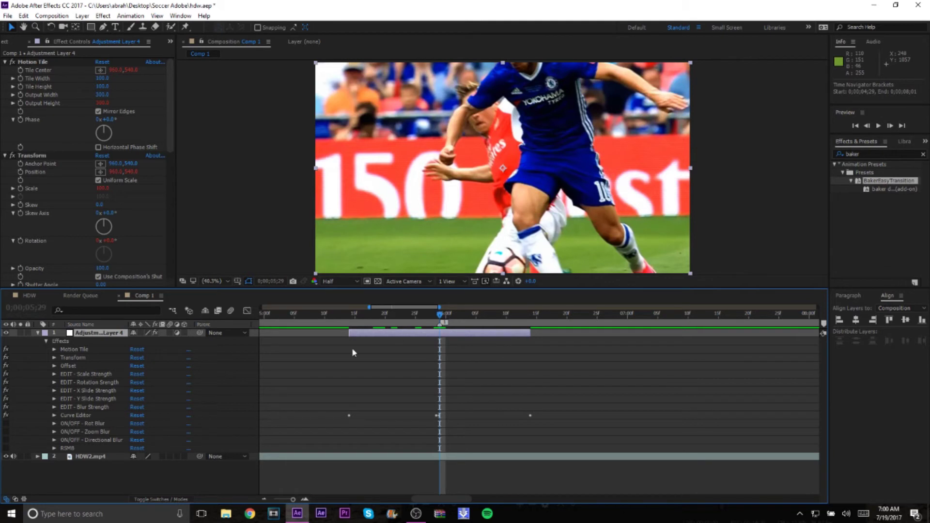
left_click(5, 62)
left_click(4, 71)
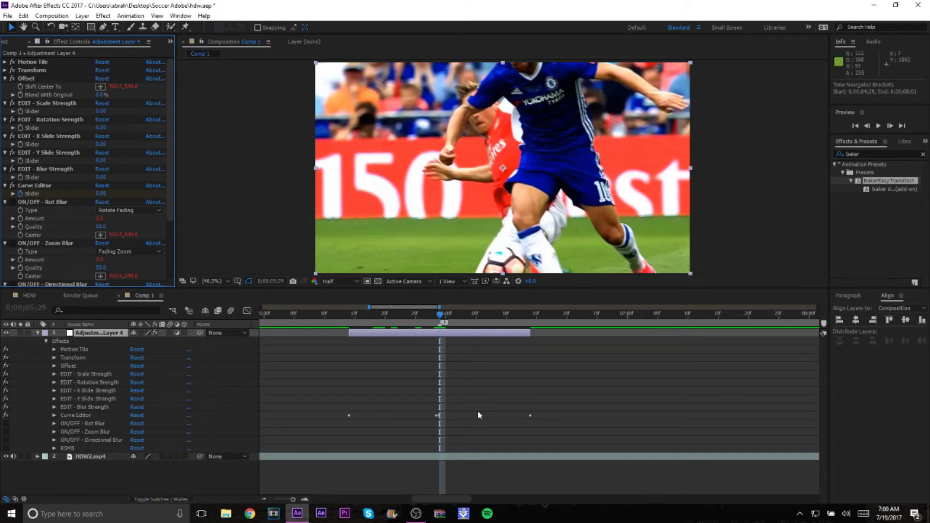
- Examine the Curve Editor keyframes around the clip change at 0;00;05;29, and collapse the adjustment layer's effects in the timeline
scroll(460, 381, "up", 1)
scroll(435, 389, "up", 1)
scroll(434, 391, "down", 1)
scroll(404, 358, "down", 1)
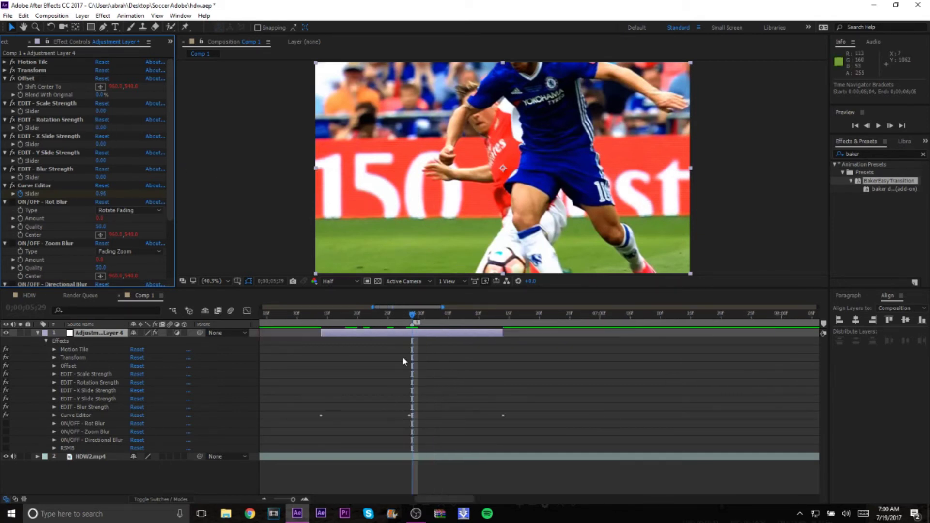
left_click_drag(412, 316, 414, 345)
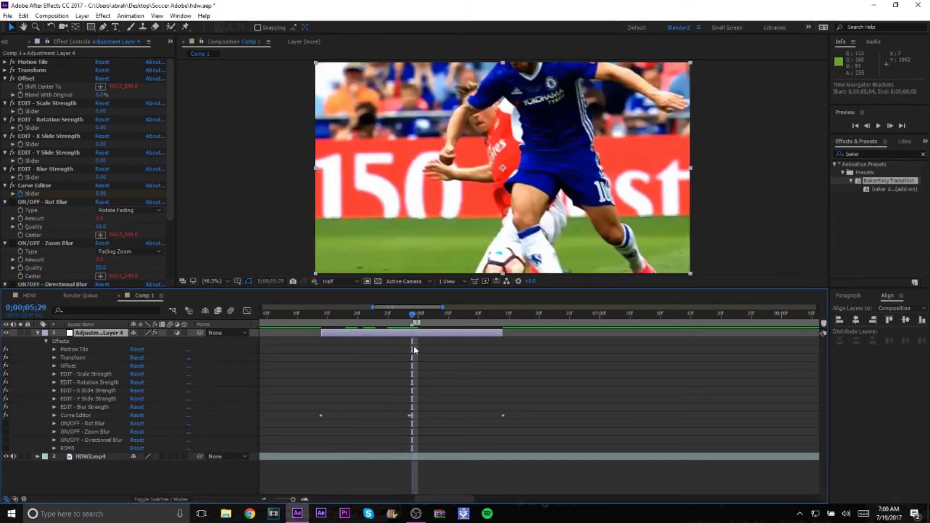
scroll(412, 418, "up", 2)
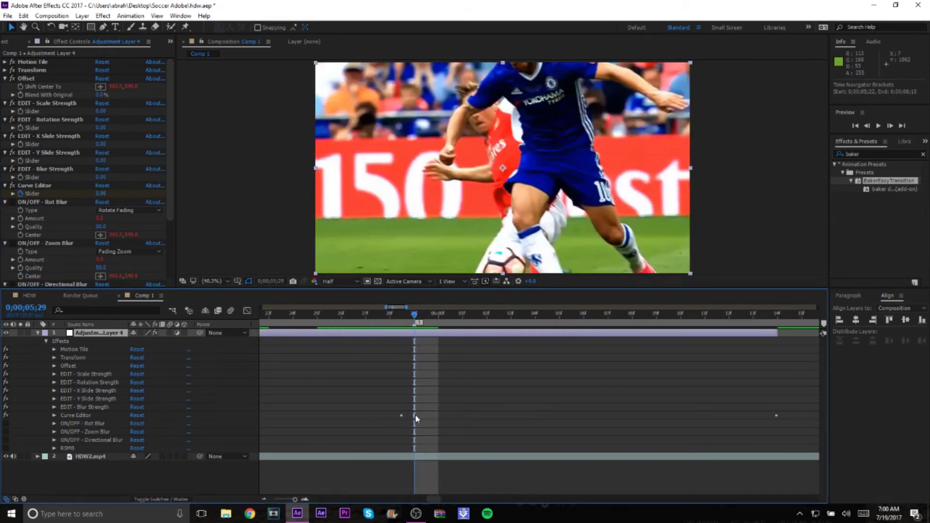
mouse_move(416, 319)
left_mouse_down()
mouse_move(393, 321)
mouse_move(420, 327)
left_mouse_up()
scroll(419, 327, "down", 5)
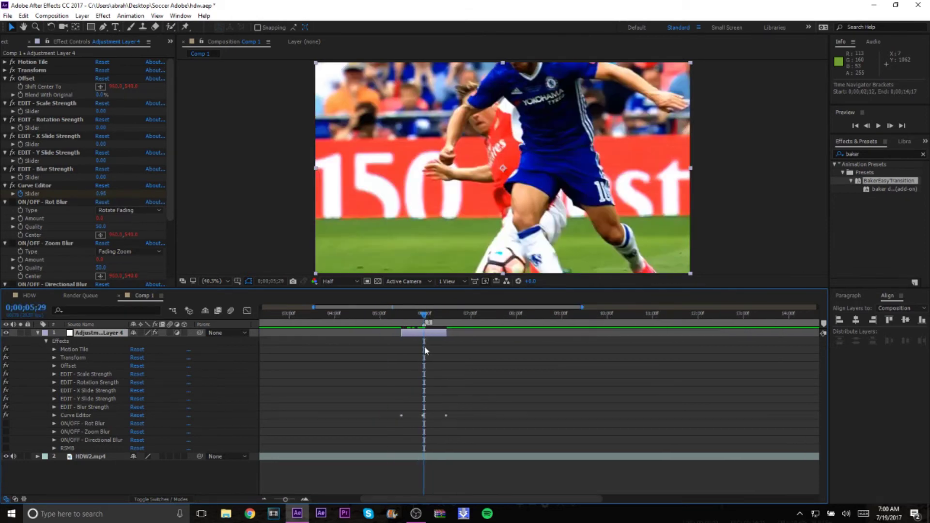
scroll(425, 348, "down", 1)
key("e")
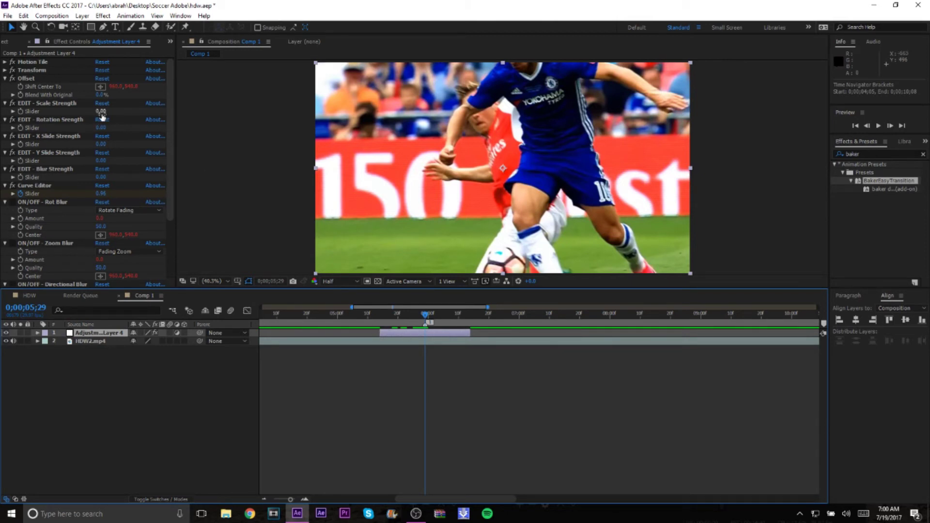
- Try a positive EDIT - Scale Strength on the adjustment layer, preview the transition from the start, and undo the setting
left_click_drag(102, 113, 123, 117)
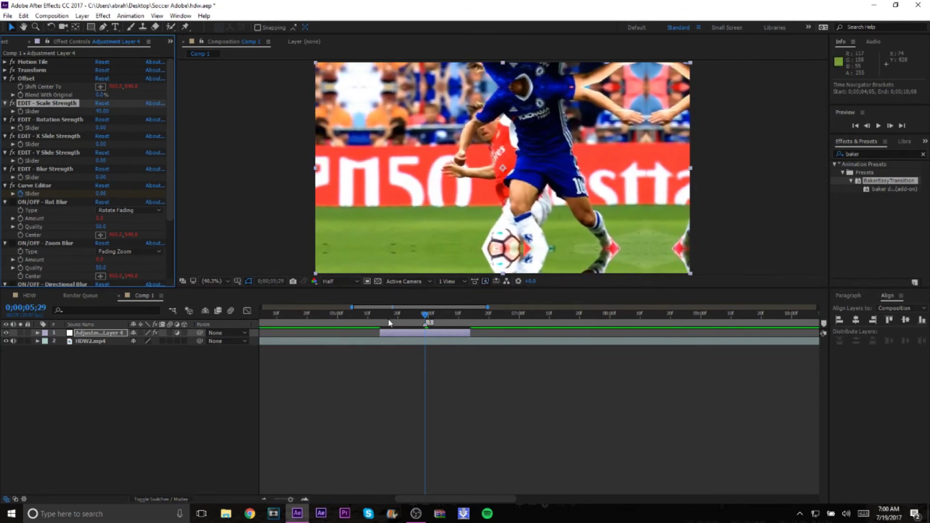
key(";")
key("space")
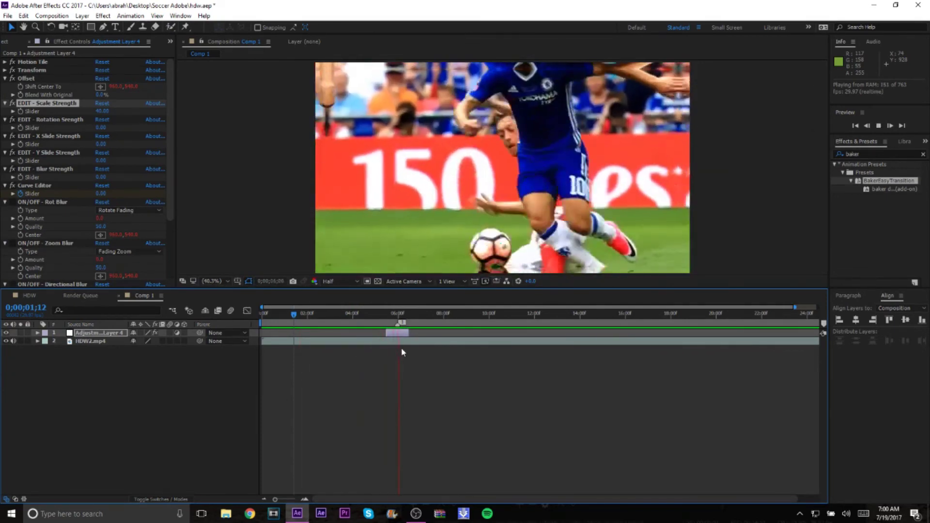
left_click(397, 316)
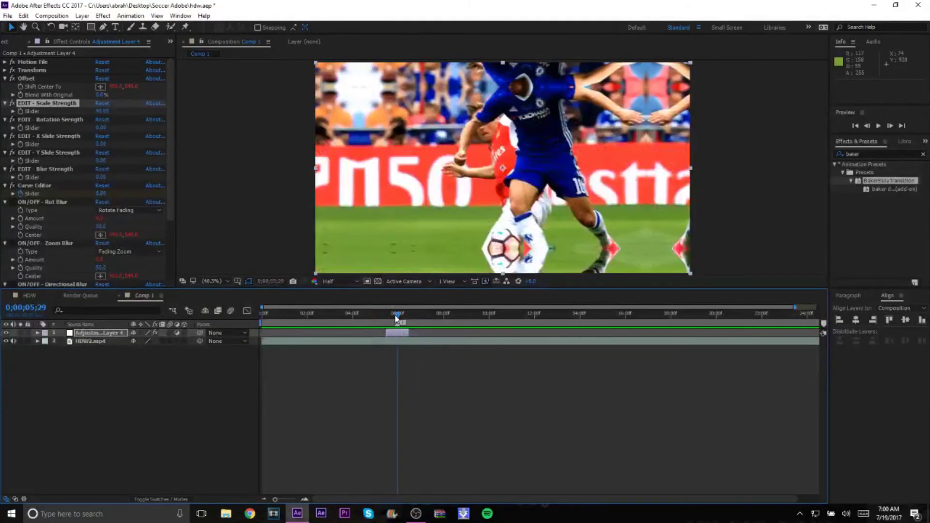
key("e")
key("equal")
key("ctrl+z")
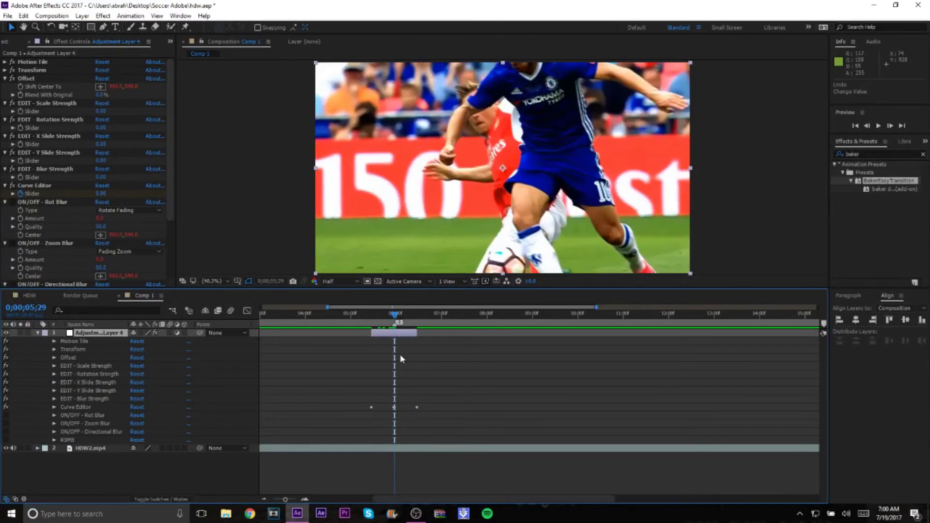
- Examine the Curve Editor slider's keyframes on the adjustment layer, especially the middle pair beside the clip change at 0;00;05;29
key("equal")
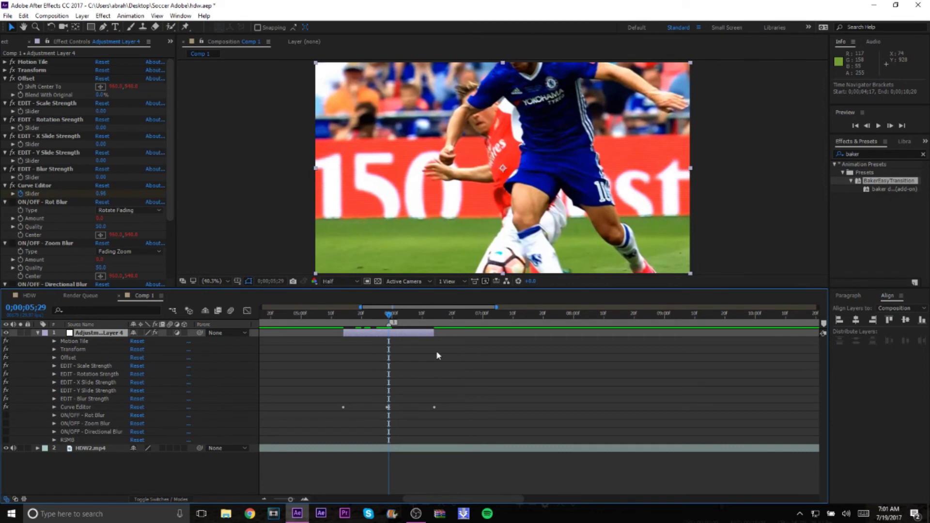
key("e")
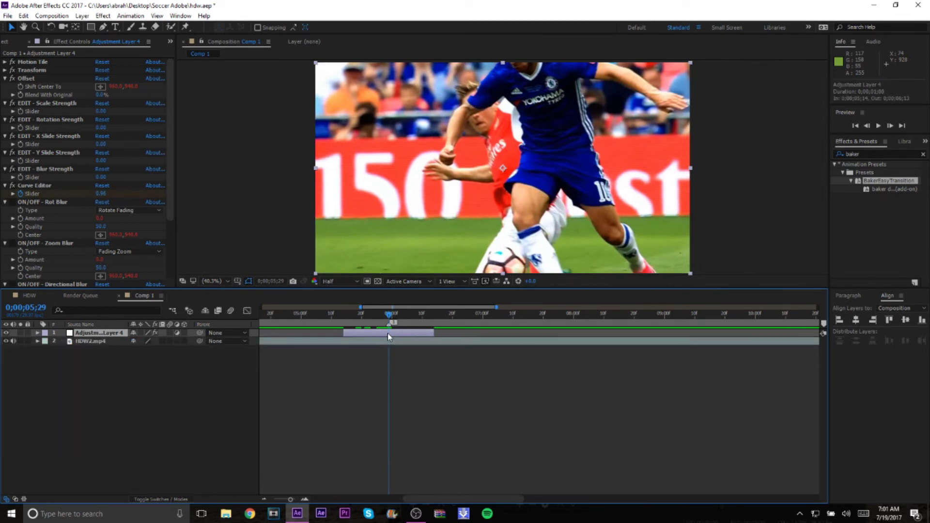
key("e")
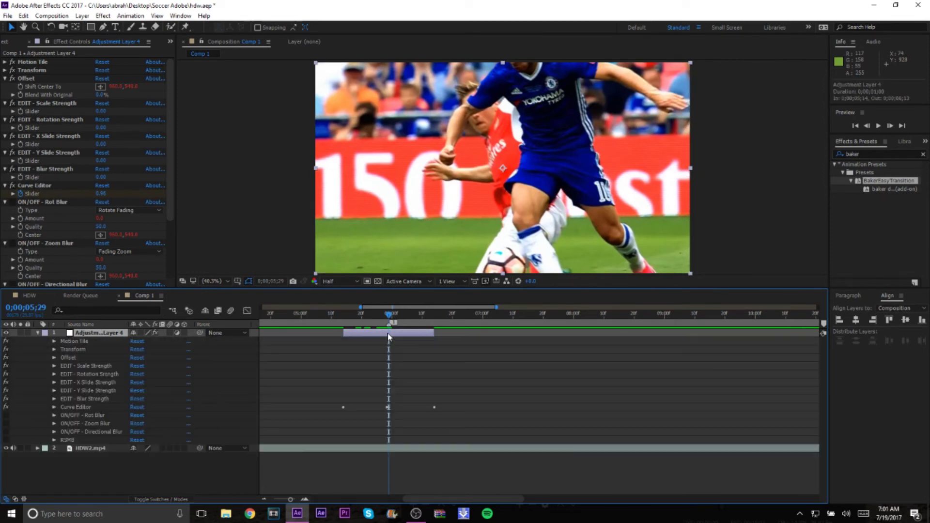
left_click(55, 408)
left_click_drag(320, 409, 452, 432)
left_click(389, 415)
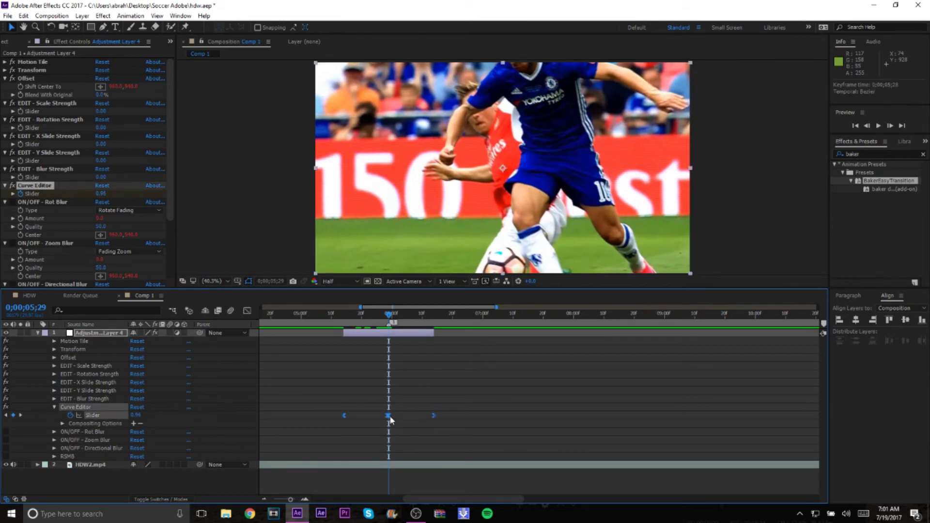
left_click(371, 400)
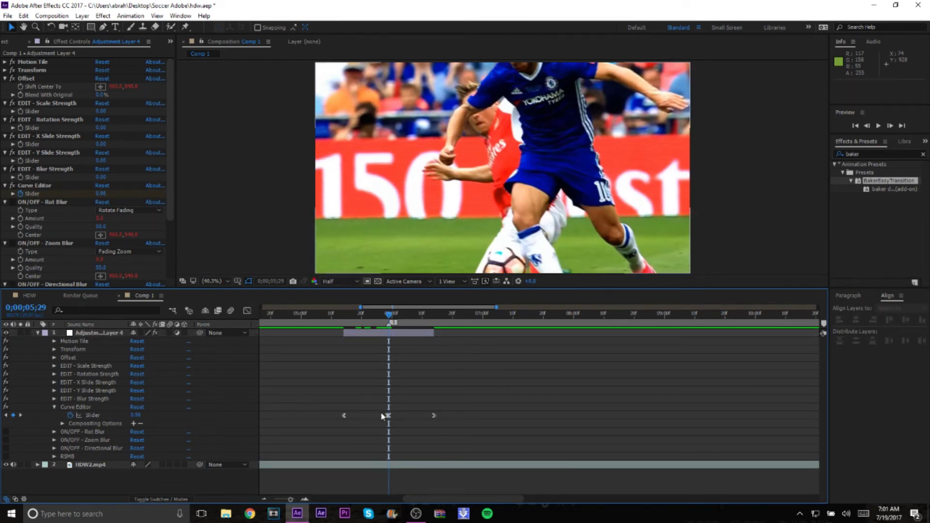
scroll(396, 396, "up", 1)
scroll(379, 401, "up", 1)
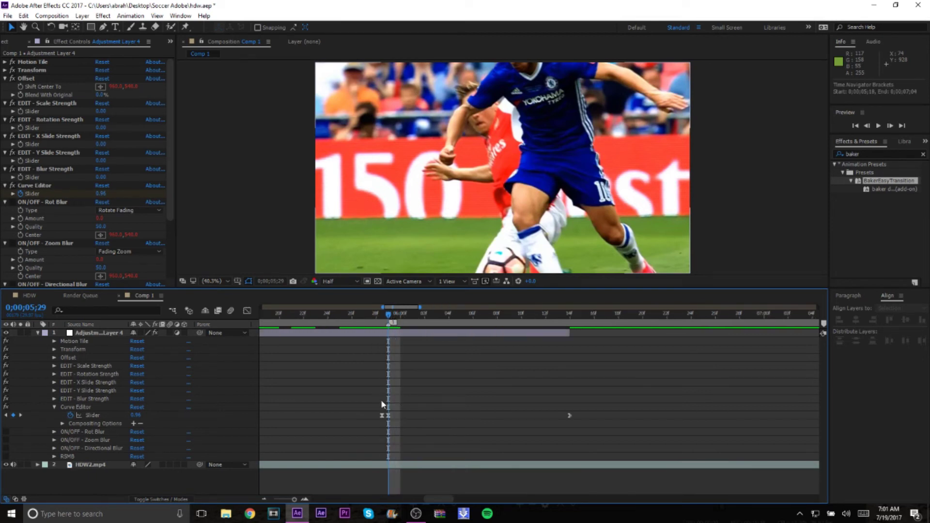
left_click_drag(369, 403, 394, 428)
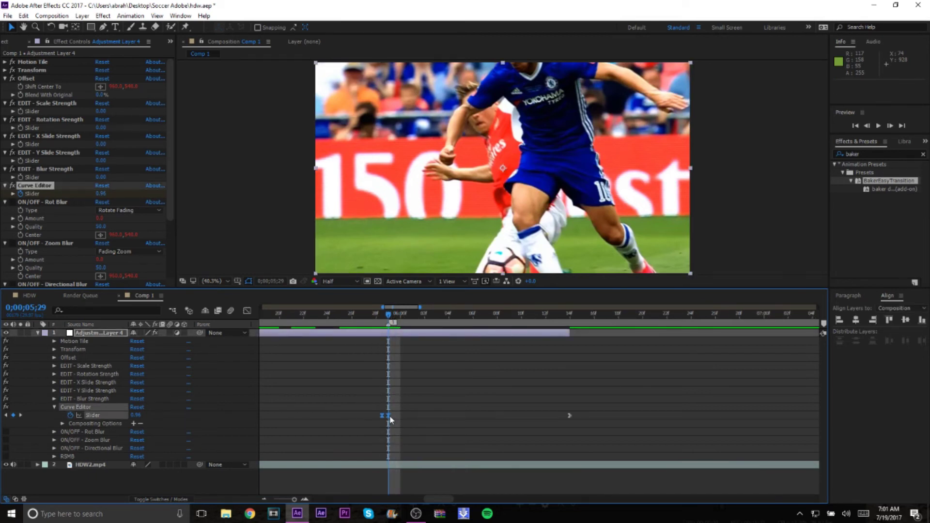
left_click(400, 384)
scroll(400, 384, "down", 1)
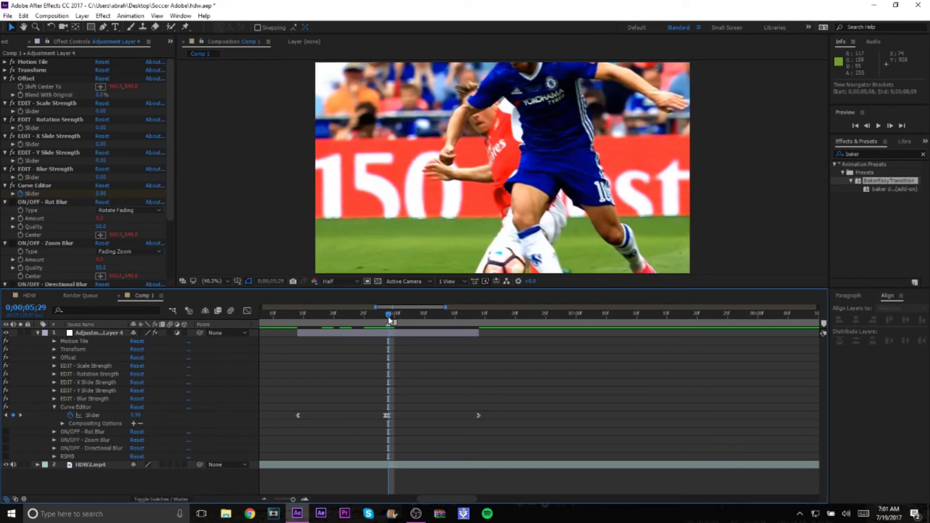
- Try moving the first Curve Editor keyframe, undo the move, and return to 0;00;05;29 with the adjustment layer collapsed
left_click_drag(388, 318, 382, 317)
left_click_drag(288, 405, 358, 417)
key("ctrl+z")
key("u")
left_click_drag(381, 316, 388, 318)
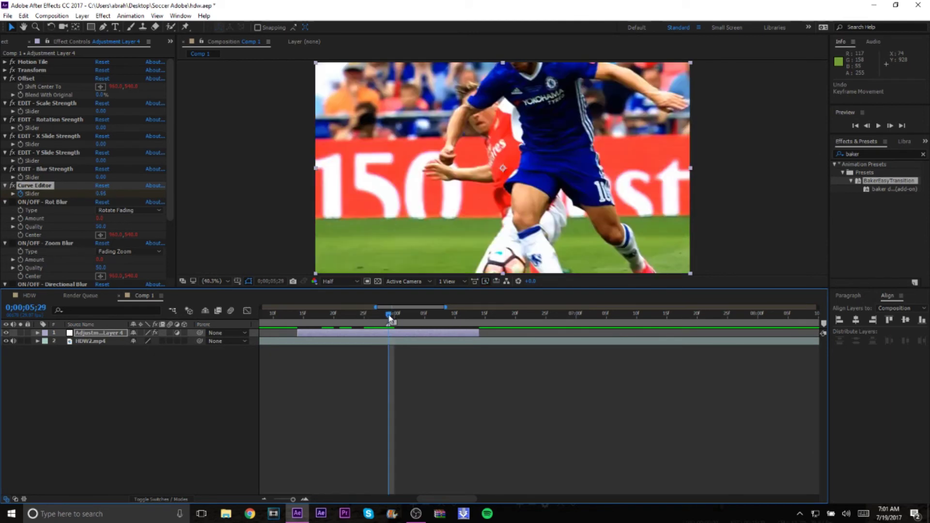
- Try a negative EDIT - Scale Strength for a zoom-in, preview the transition, and undo the setting at the clip change
left_click_drag(100, 111, 76, 111)
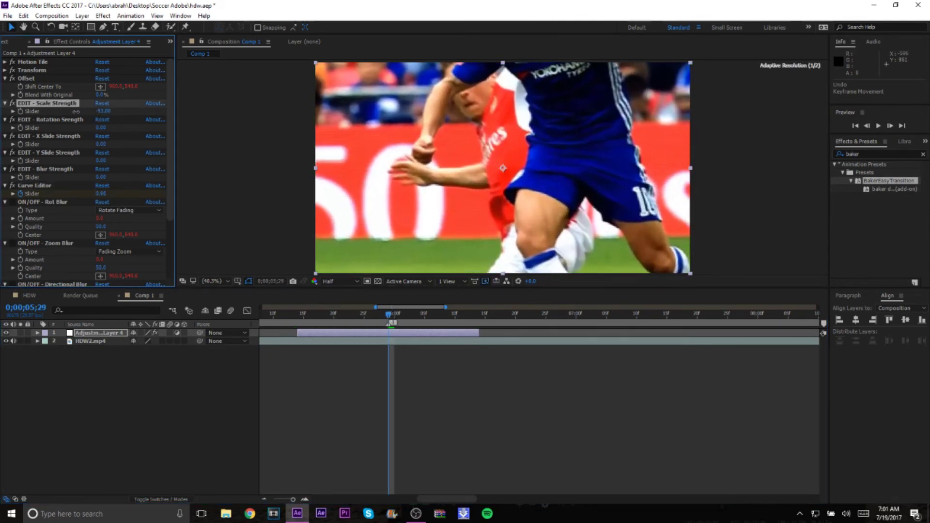
scroll(360, 320, "down", 2)
left_click_drag(361, 319, 392, 345)
key("space")
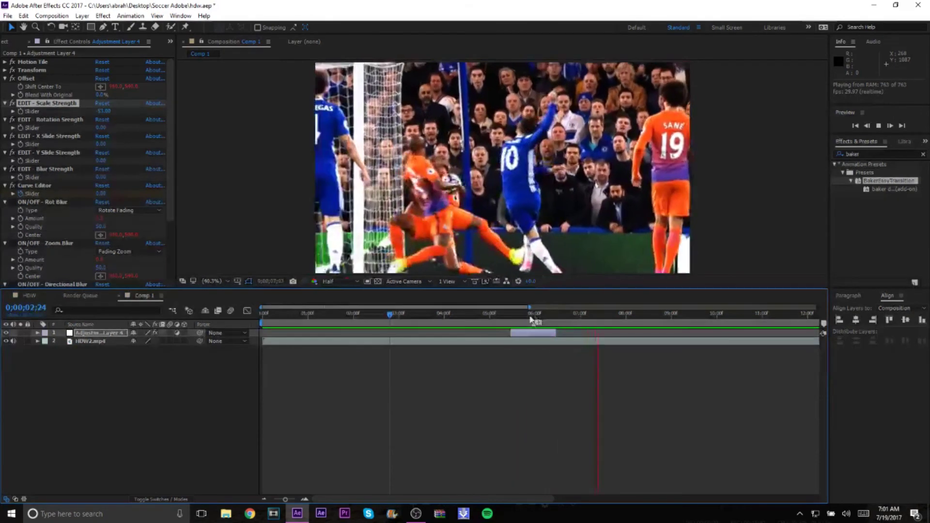
left_click(487, 314)
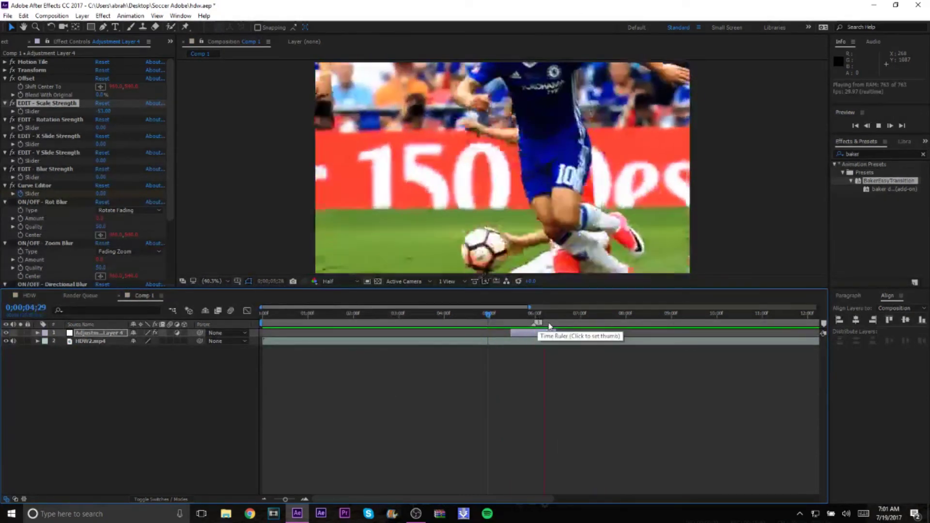
left_click(534, 315)
key("ctrl+z")
key("ctrl+z")
- Set the preset's EDIT - Scale Strength to 25 and its EDIT - Rotation Strength to 25
left_click(104, 111)
type("20")
key("Return")
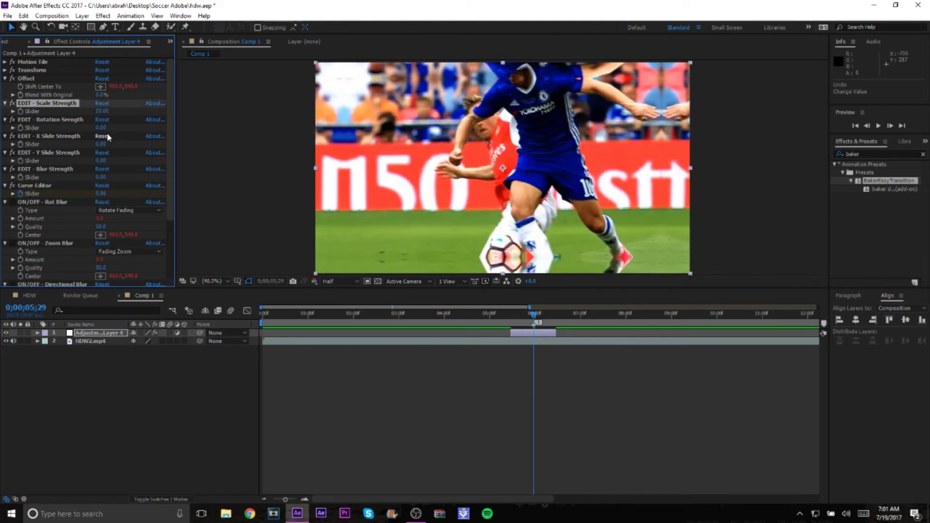
left_click(102, 128)
type("25")
key("Return")
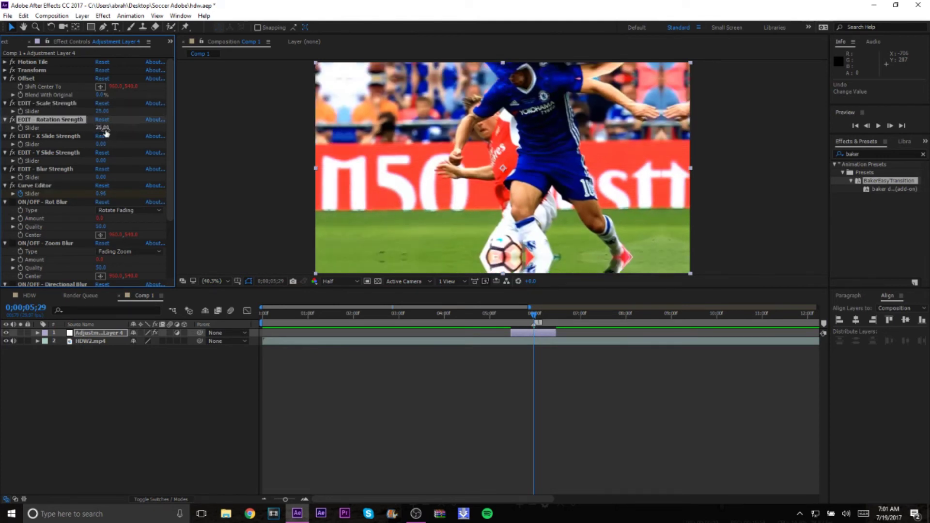
- Preview the rotating transition several times from before the adjustment layer and return to the clip change at 0;00;05;29
left_click_drag(511, 317, 352, 337)
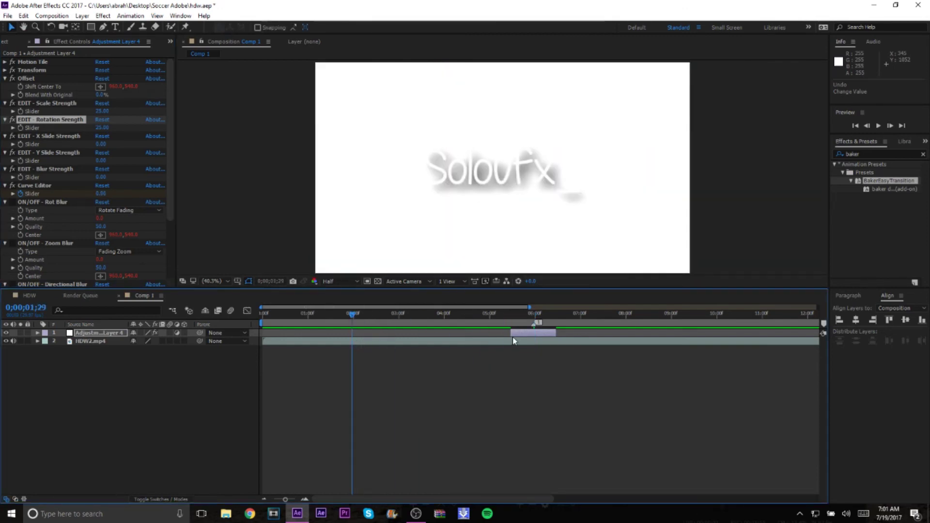
left_click_drag(411, 315, 402, 315)
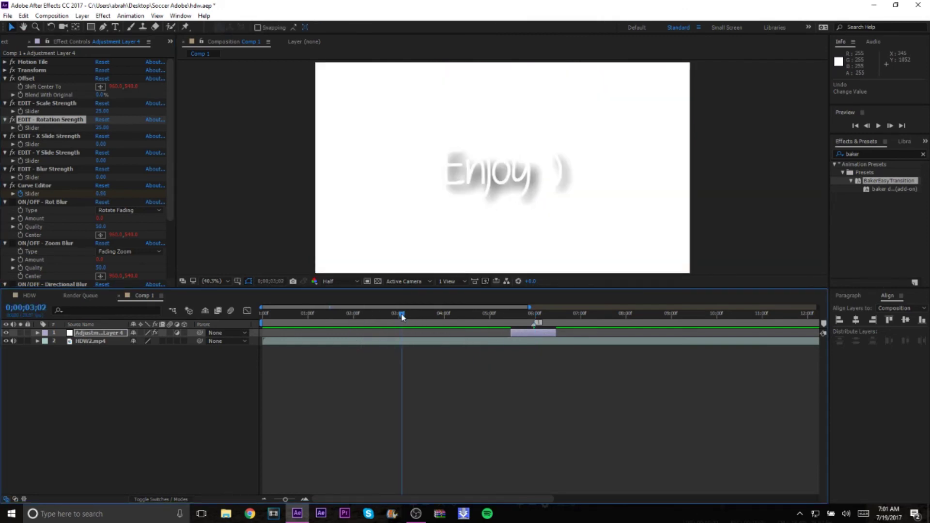
key("space")
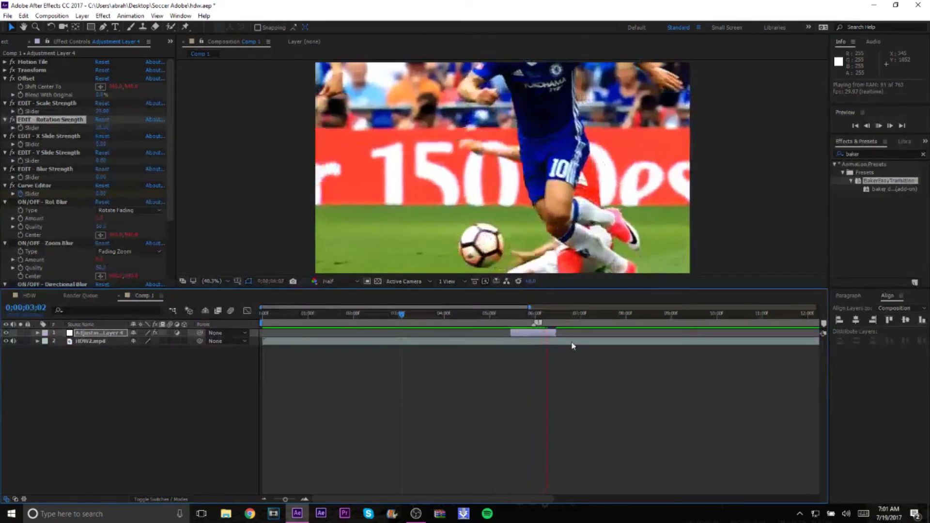
left_click(429, 325)
key("space")
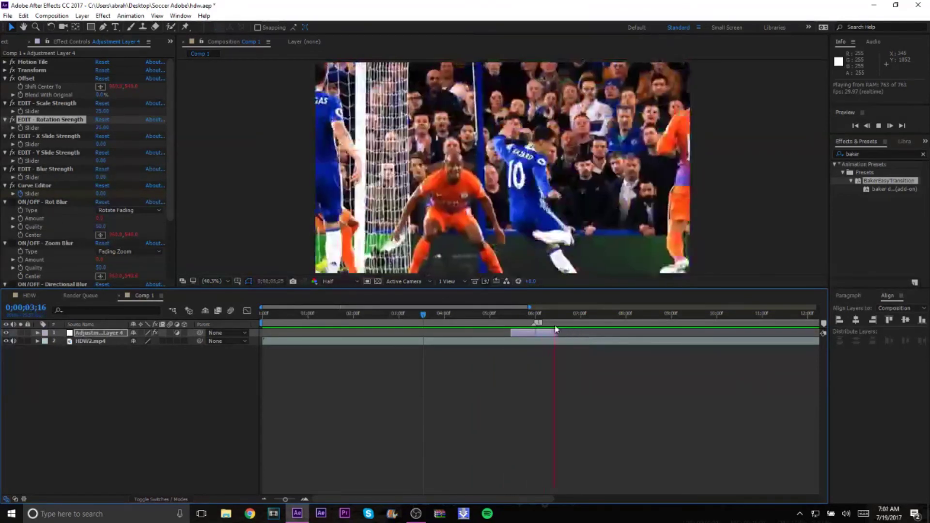
key("space")
key("space")
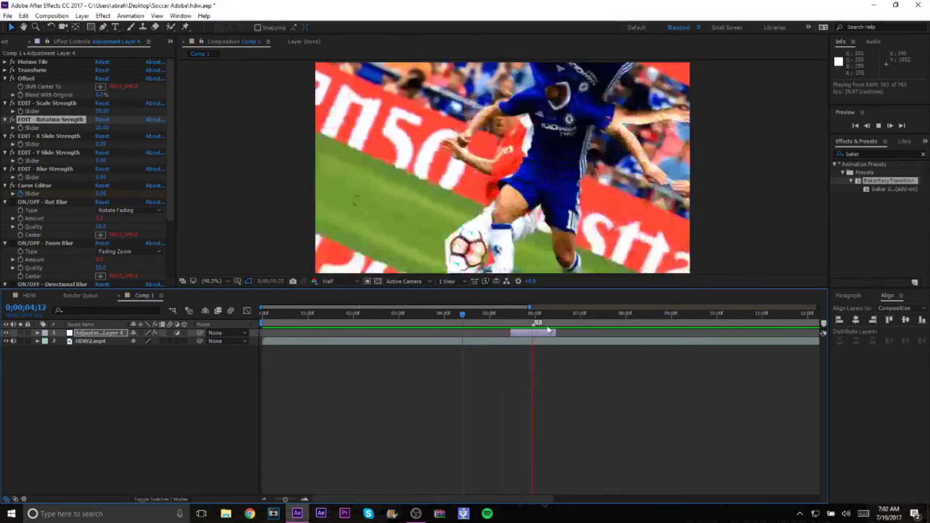
left_click(534, 315)
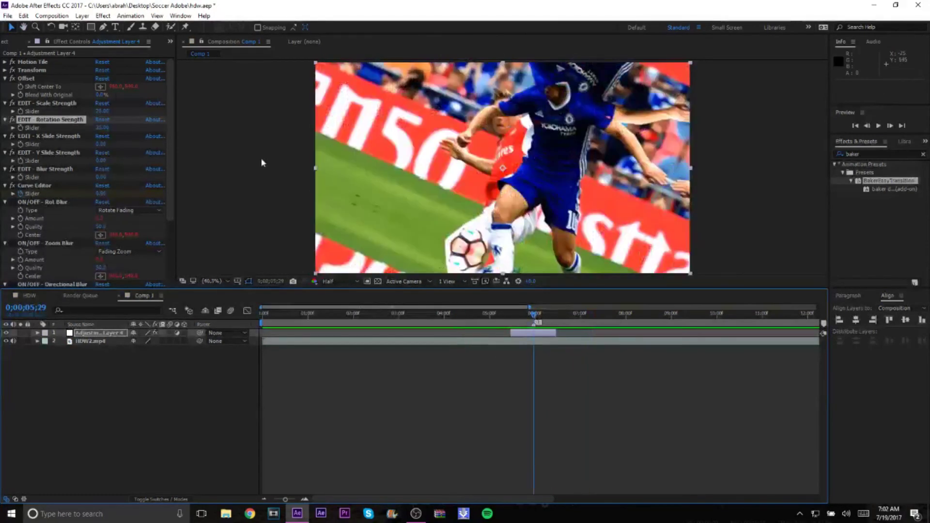
- Try an EDIT - Rotation Strength of -25, preview the transition in the opposite direction, and undo the rotation setting
left_click(102, 128)
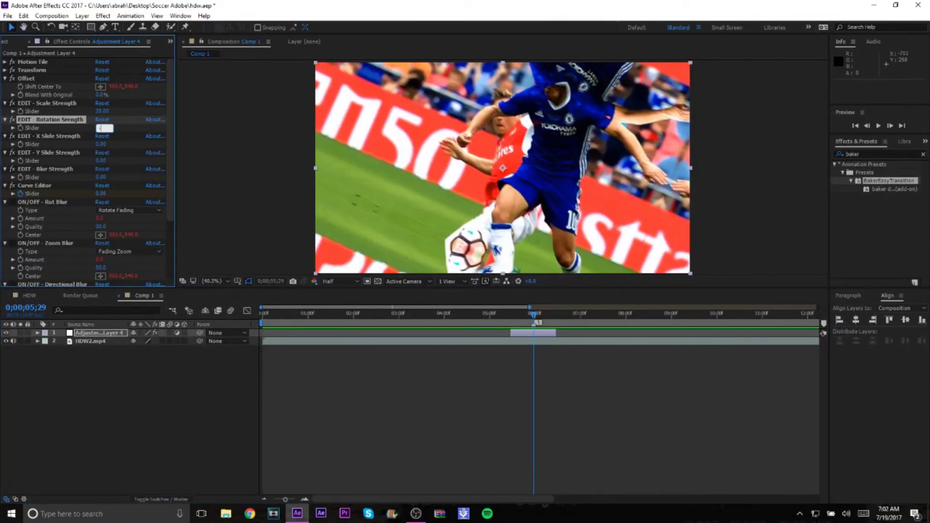
type("-25")
key("Return")
left_click_drag(534, 316, 360, 334)
key("space")
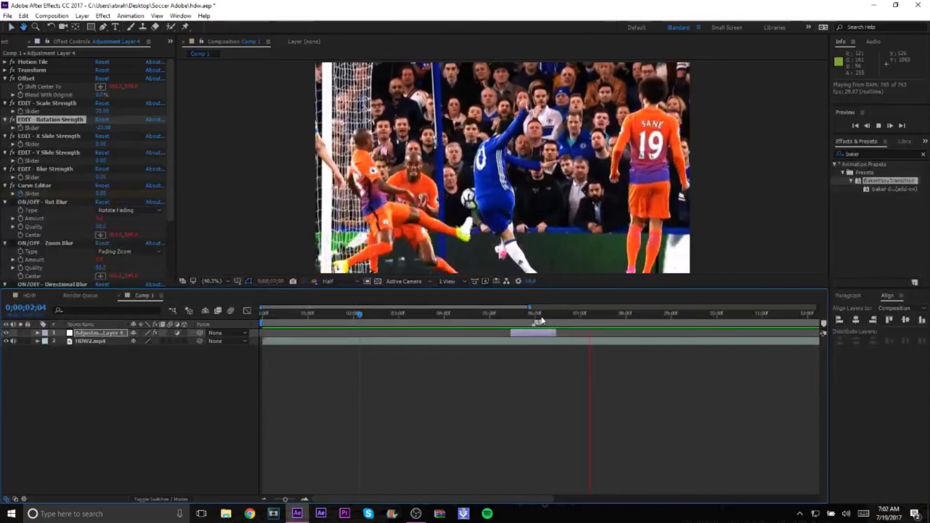
left_click(478, 315)
key("space")
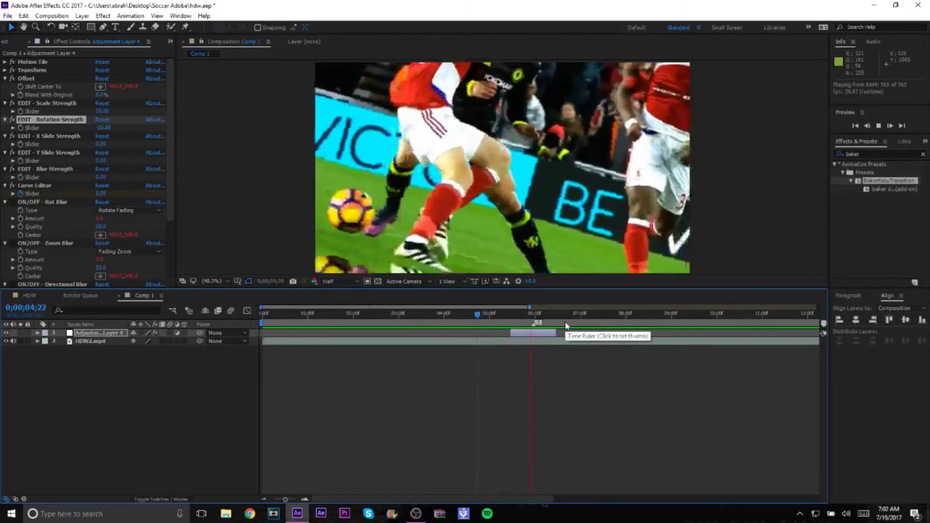
left_click(534, 315)
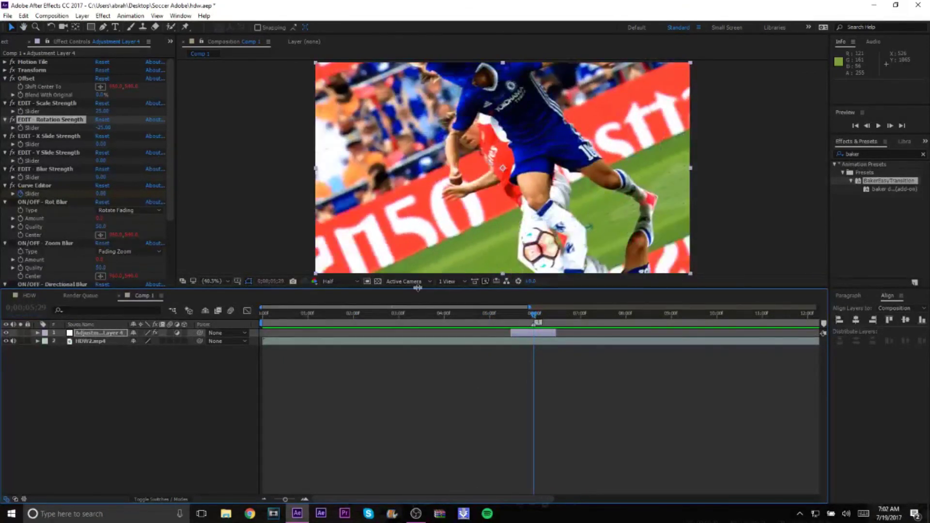
key("ctrl+z")
- Move the adjustment layer to start at the clip change at 0;00;05;29 and remove the BakerEasyTransition effects from it
left_click_drag(537, 334, 561, 333)
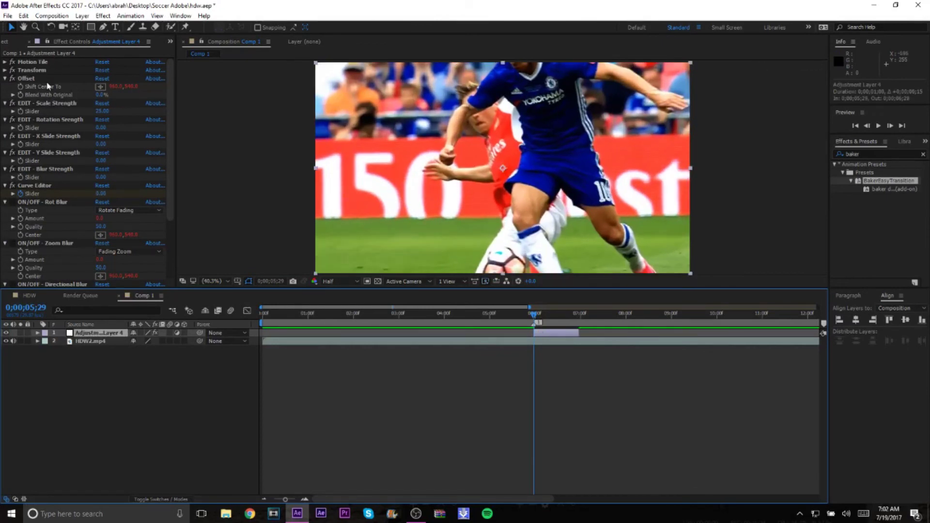
scroll(45, 233, "down", 4)
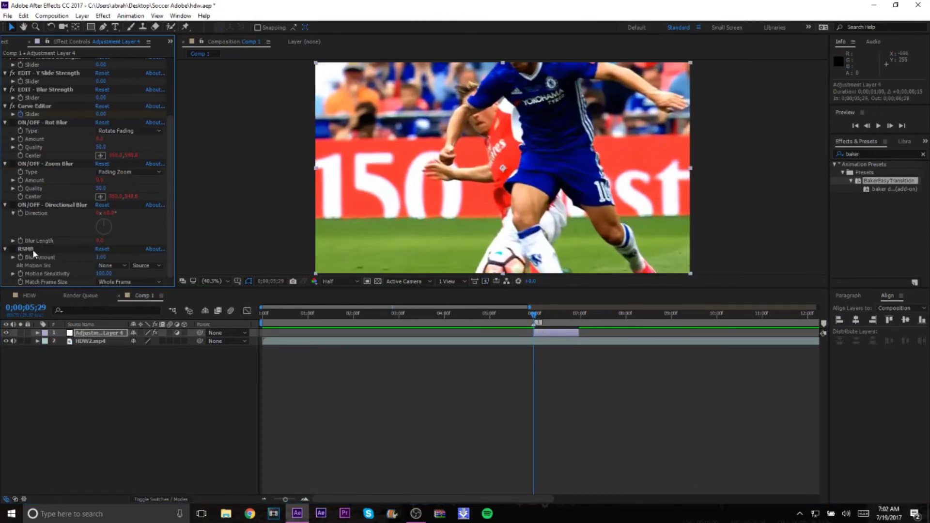
key("ctrl+z")
left_click(529, 334)
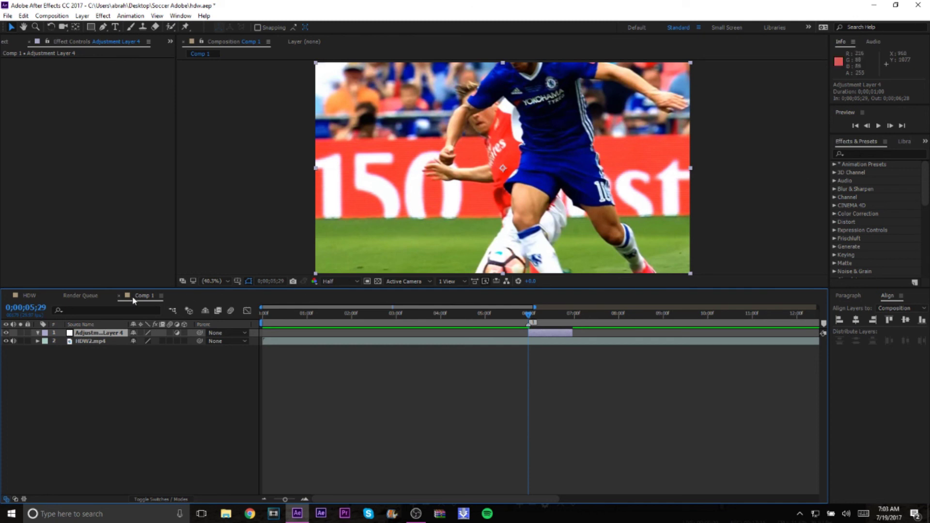
- Preview the finished transitions in the HDW composition from 0;00;04;04, and return to Comp 1
left_click(31, 296)
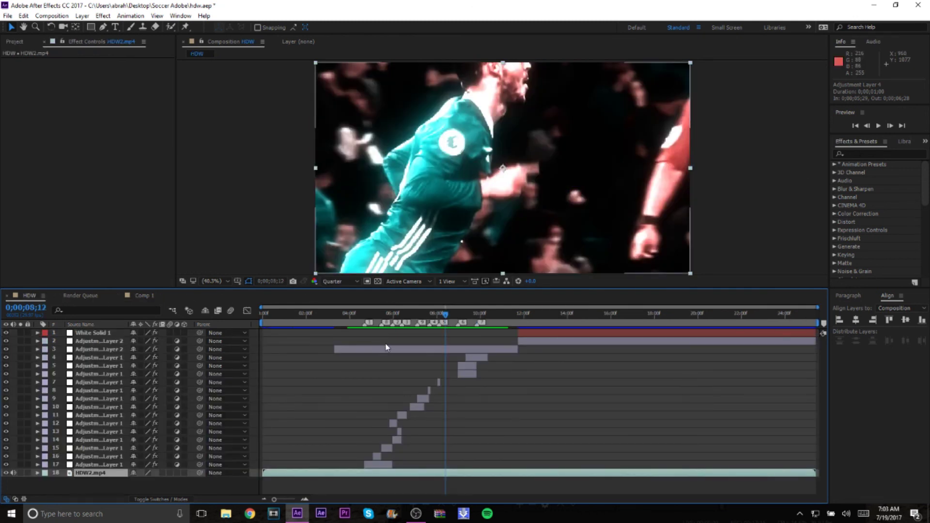
left_click(353, 314)
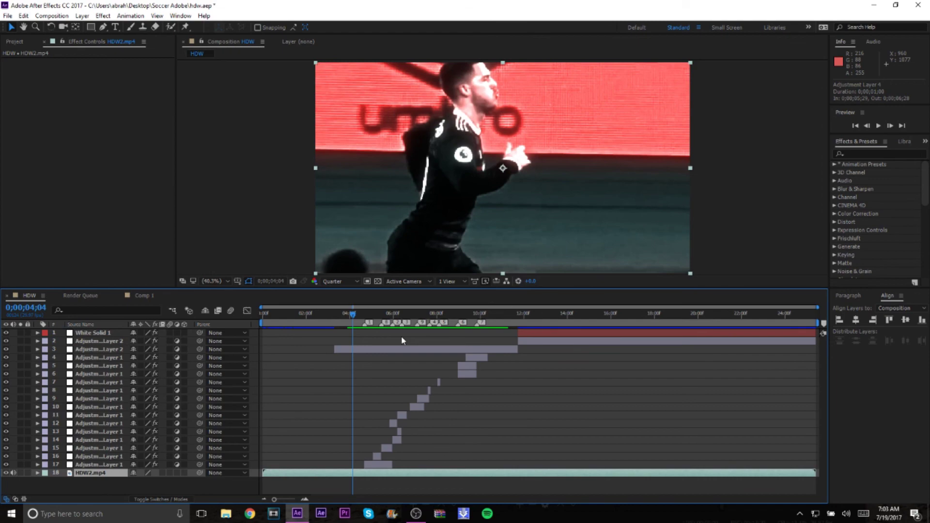
key("space")
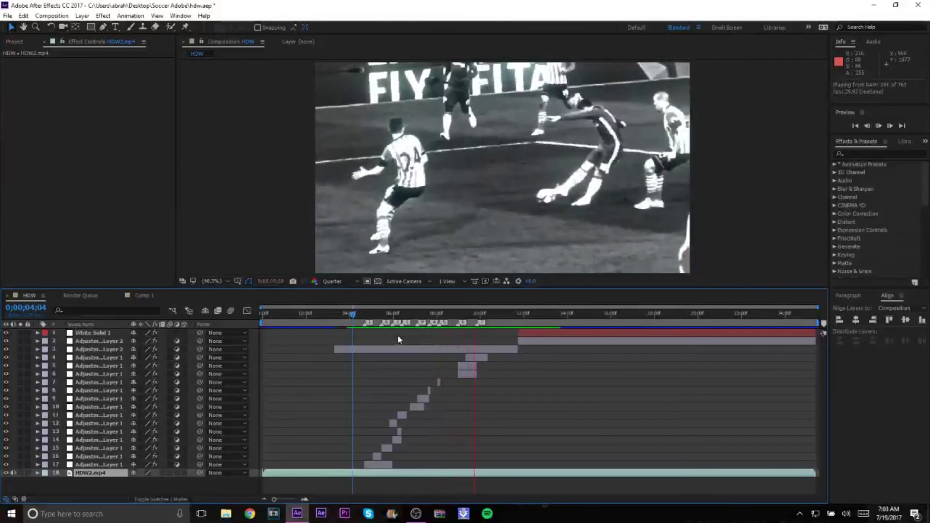
left_click(130, 295)
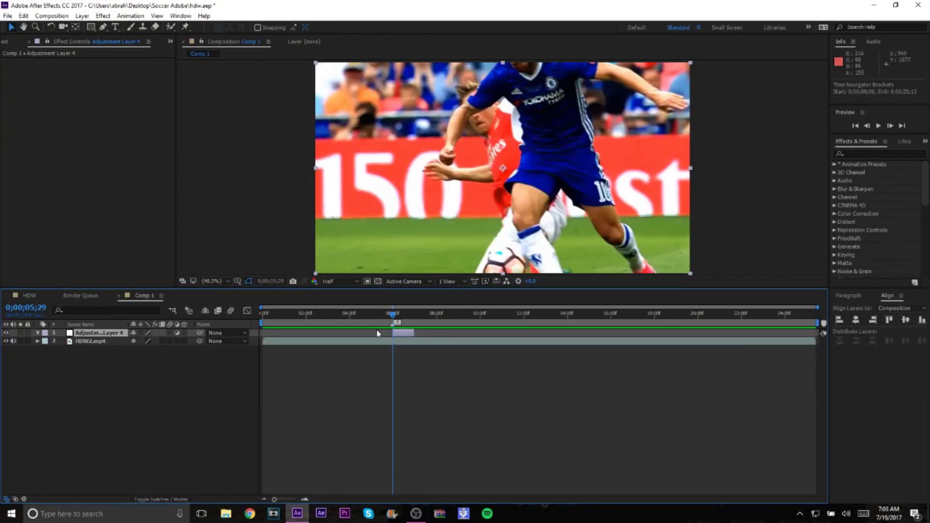